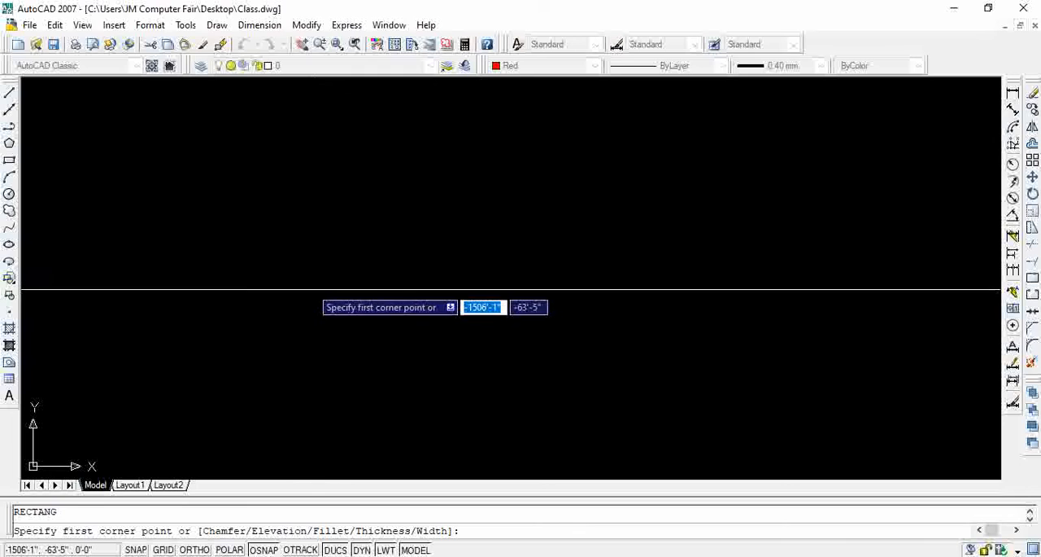
Draw a 10' by 10' square using relative coordinates for the opposite corner
{"action": "left_click", "coordinate": [289, 281]}
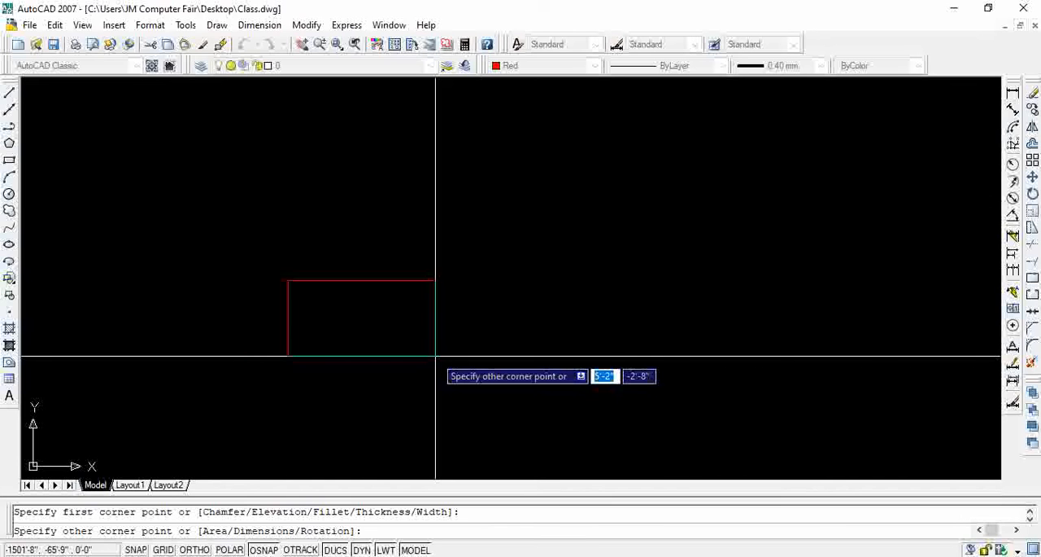
{"action": "type", "text": "@"}
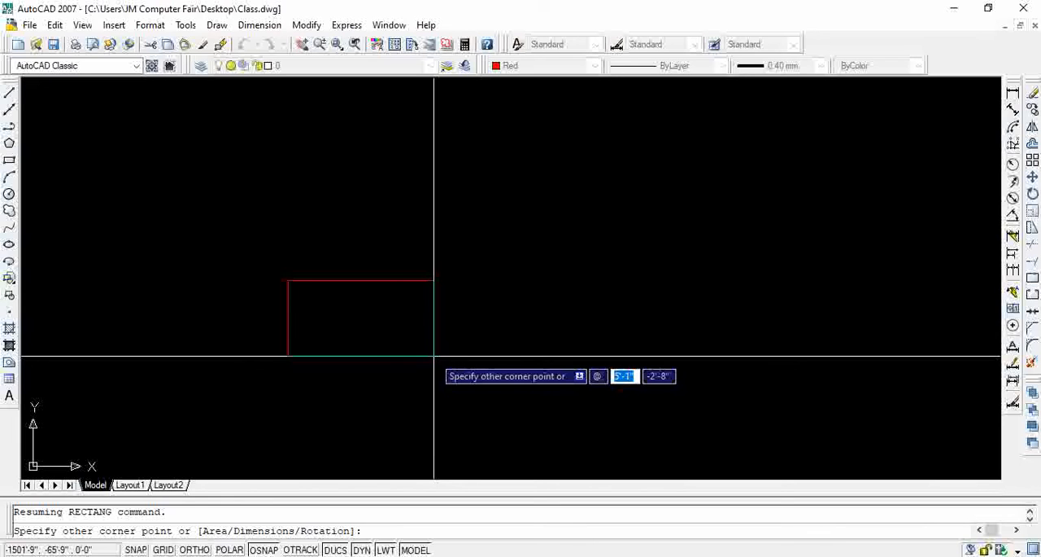
{"action": "type", "text": "10"}
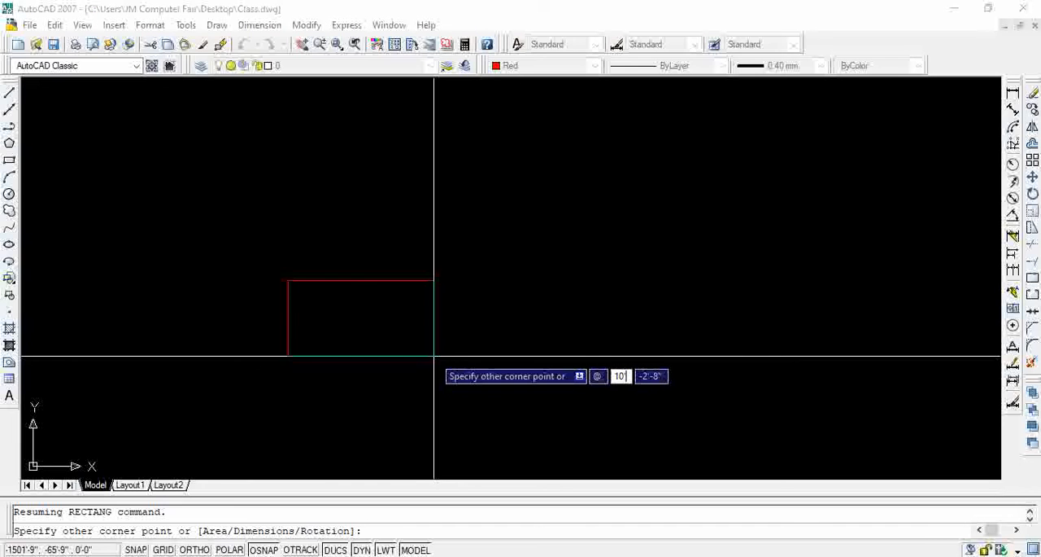
{"action": "key", "text": "Tab"}
{"action": "type", "text": "1"}
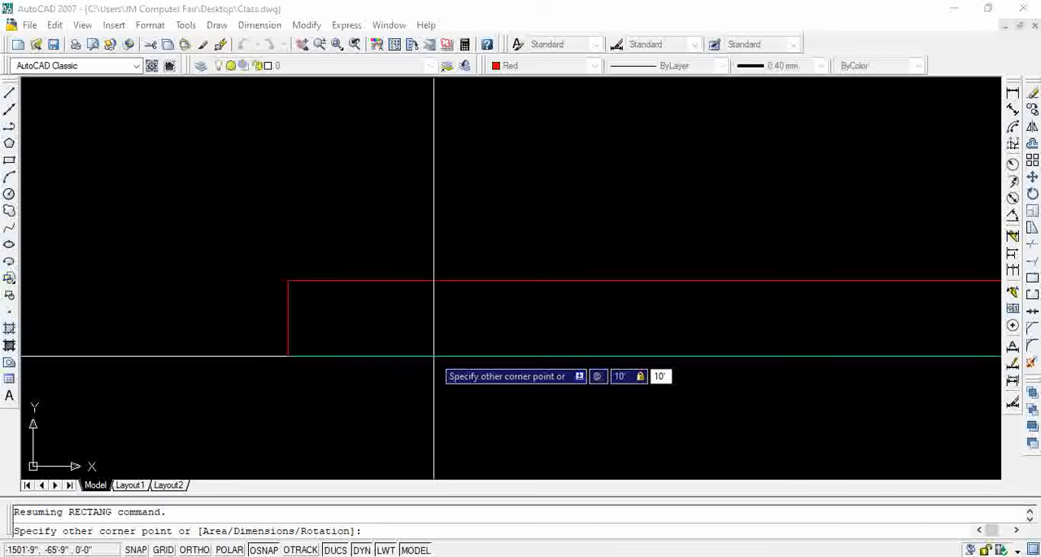
{"action": "key", "text": "Return"}
{"action": "middle_click_drag", "start_coordinate": [493, 193], "coordinate": [498, 330]}
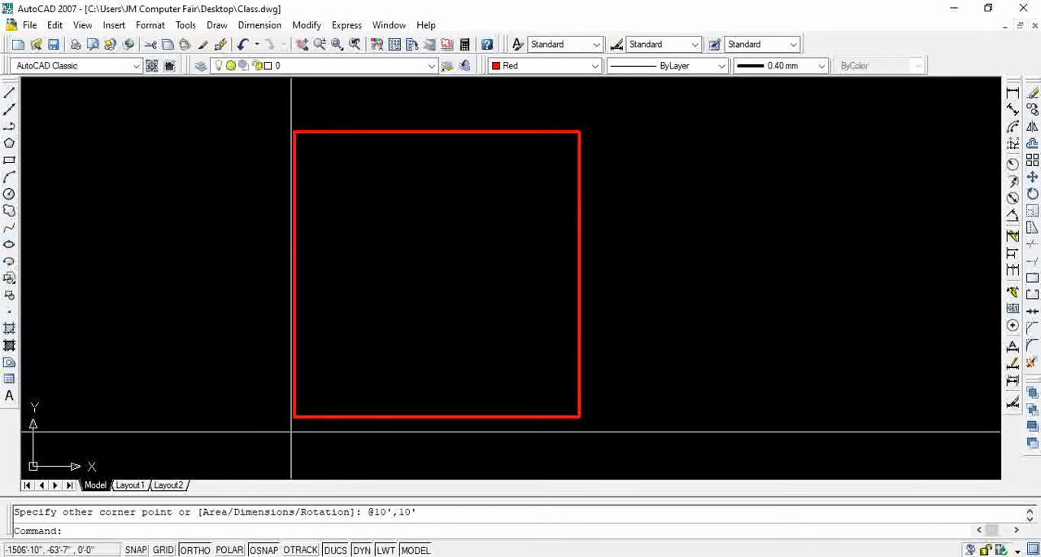
Add linear dimensions to the square's top edge and right edge, placing them just outside the outline
{"action": "left_click", "coordinate": [1012, 96]}
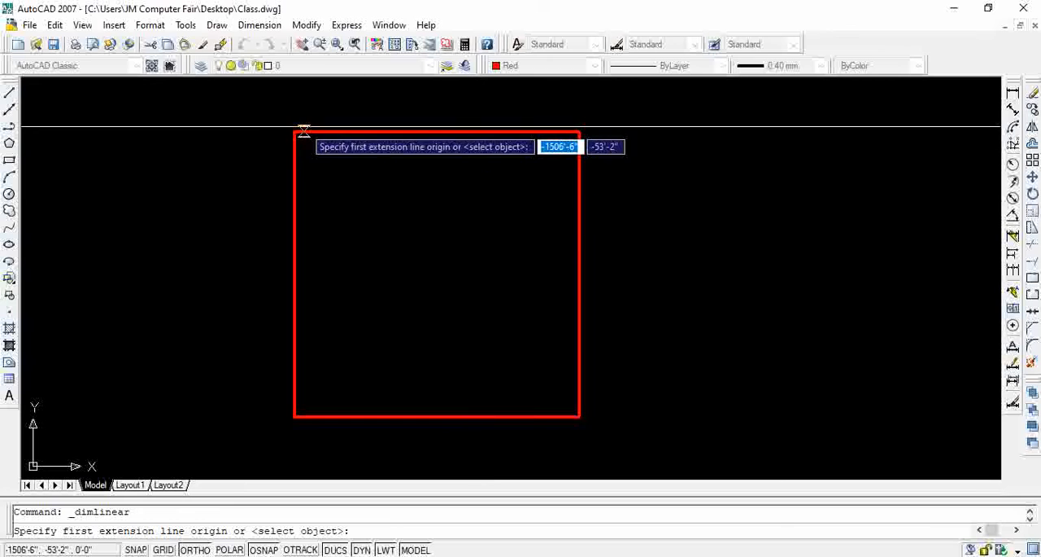
{"action": "left_click", "coordinate": [293, 131]}
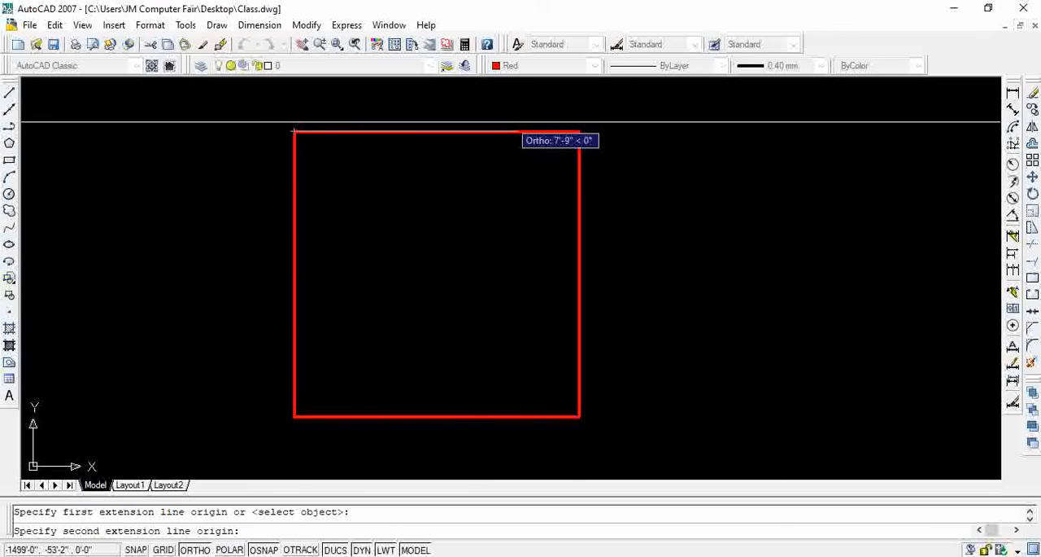
{"action": "left_click", "coordinate": [579, 131]}
{"action": "left_click", "coordinate": [579, 135]}
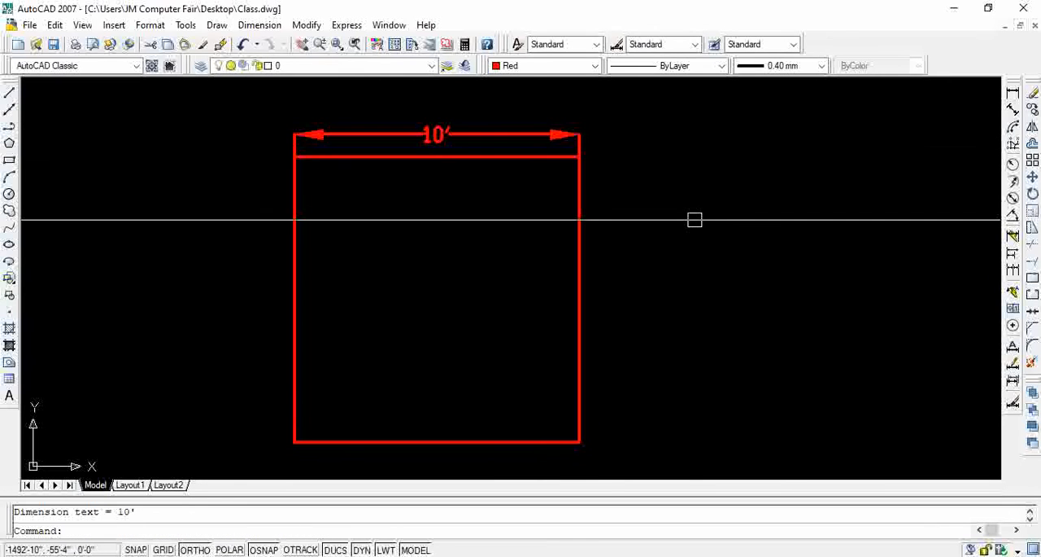
{"action": "key", "text": "Return"}
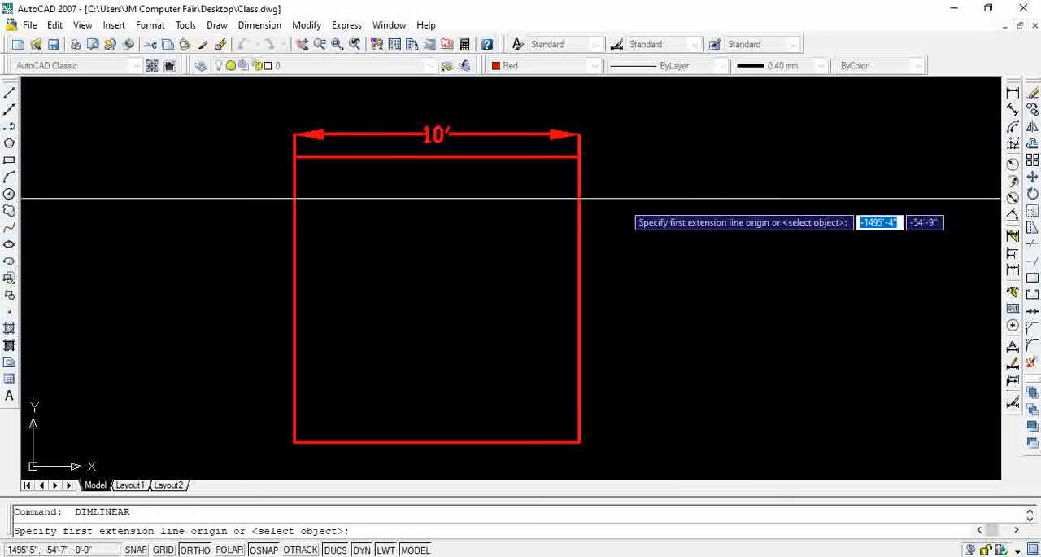
{"action": "left_click", "coordinate": [587, 156]}
{"action": "left_click", "coordinate": [579, 441]}
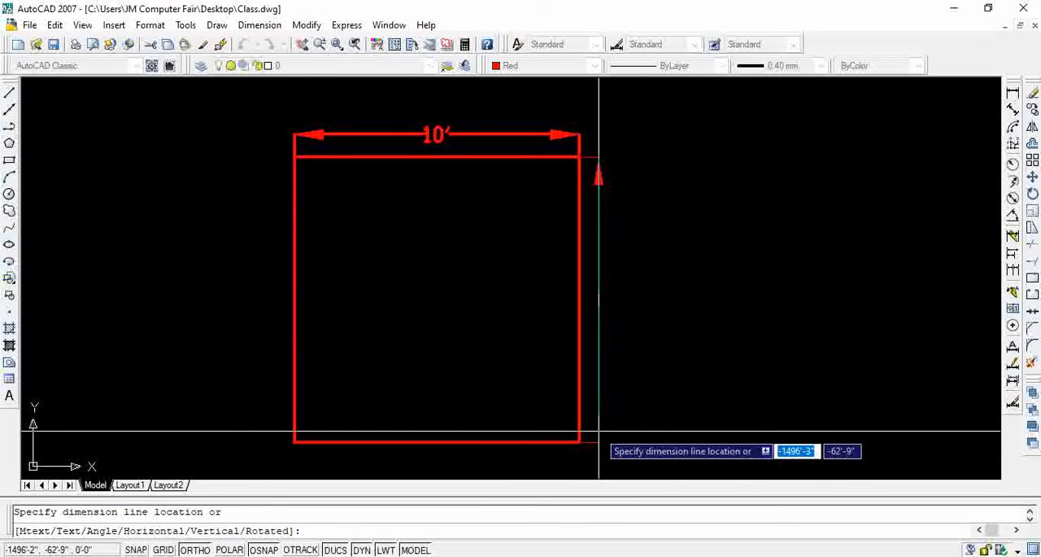
{"action": "left_click", "coordinate": [609, 427]}
Add linear dimensions to the square's bottom edge and left edge, placing them just outside the outline
{"action": "key", "text": "Return"}
{"action": "middle_click_drag", "start_coordinate": [677, 391], "coordinate": [710, 342]}
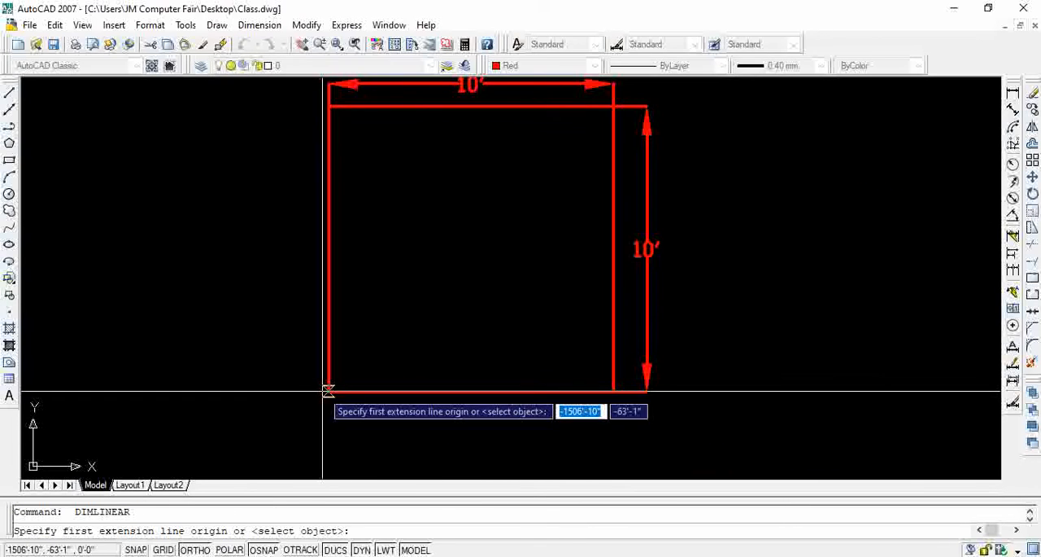
{"action": "left_click", "coordinate": [328, 391]}
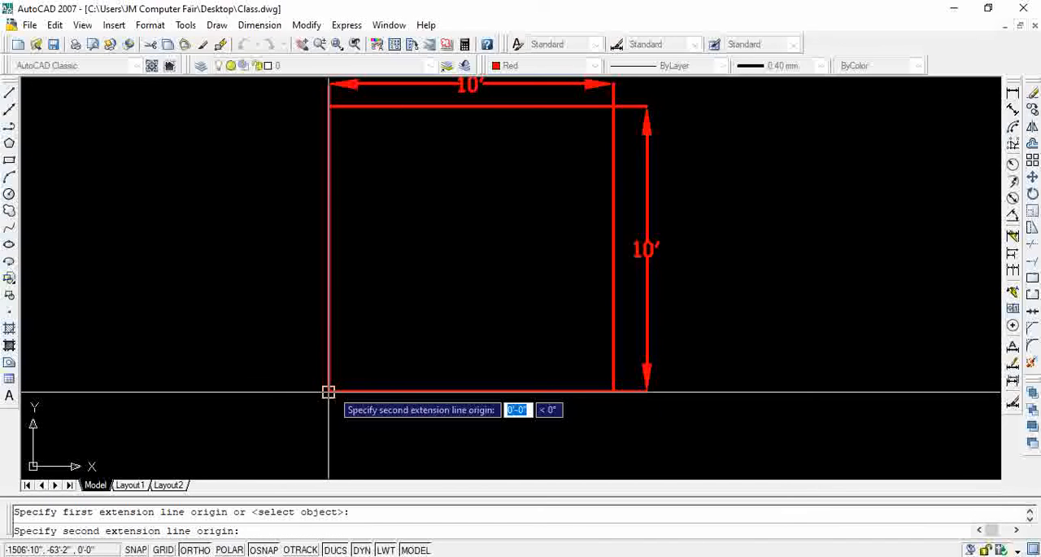
{"action": "left_click", "coordinate": [614, 391]}
{"action": "left_click", "coordinate": [604, 414]}
{"action": "key", "text": "Return"}
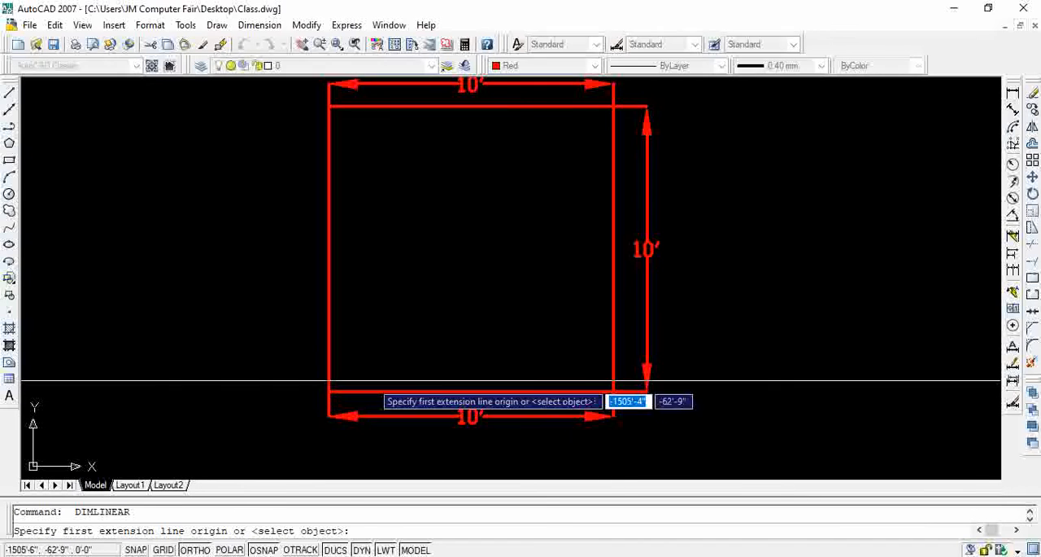
{"action": "left_click", "coordinate": [328, 392]}
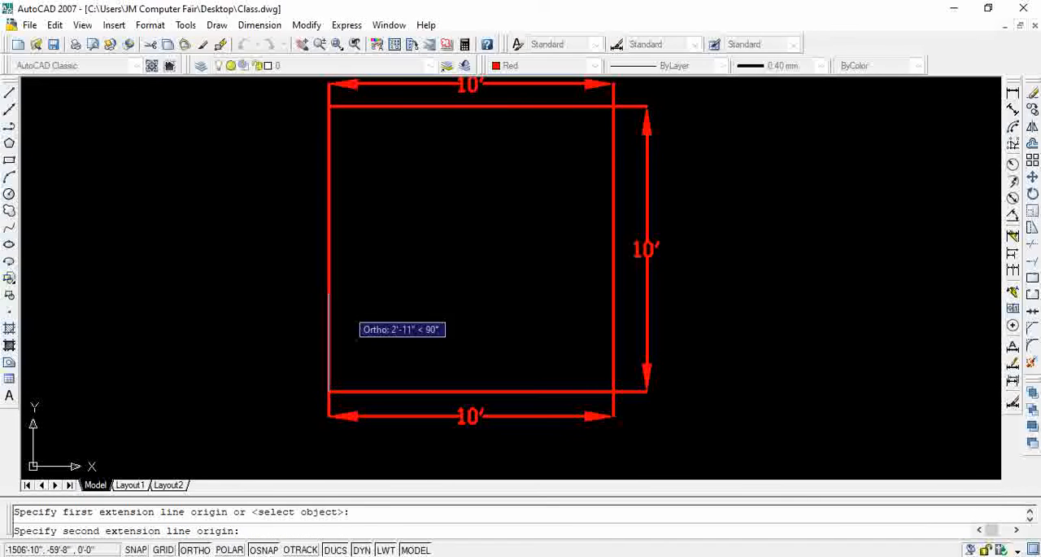
{"action": "left_click", "coordinate": [328, 107]}
{"action": "left_click", "coordinate": [285, 244]}
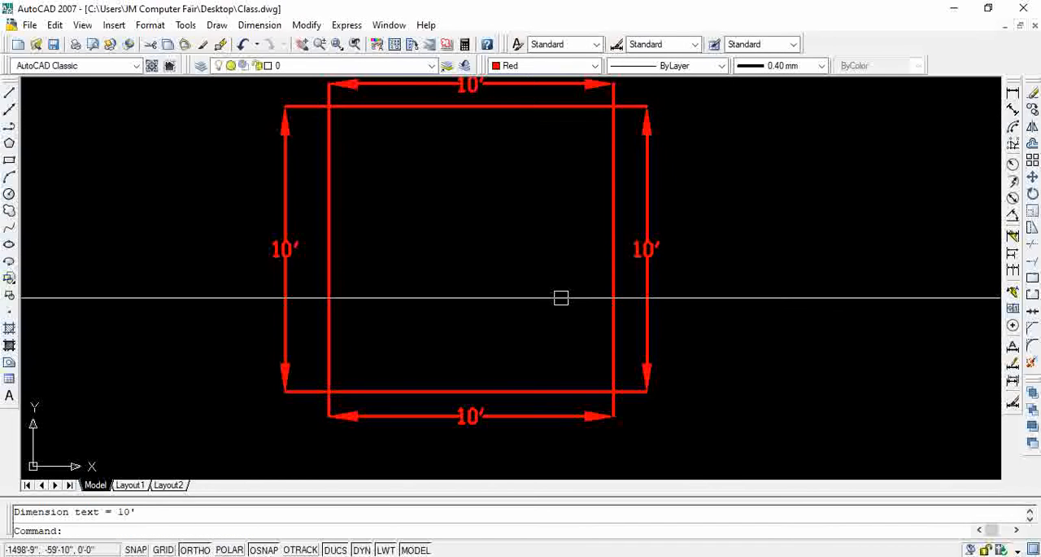
{"action": "middle_click_drag", "start_coordinate": [521, 299], "coordinate": [511, 323]}
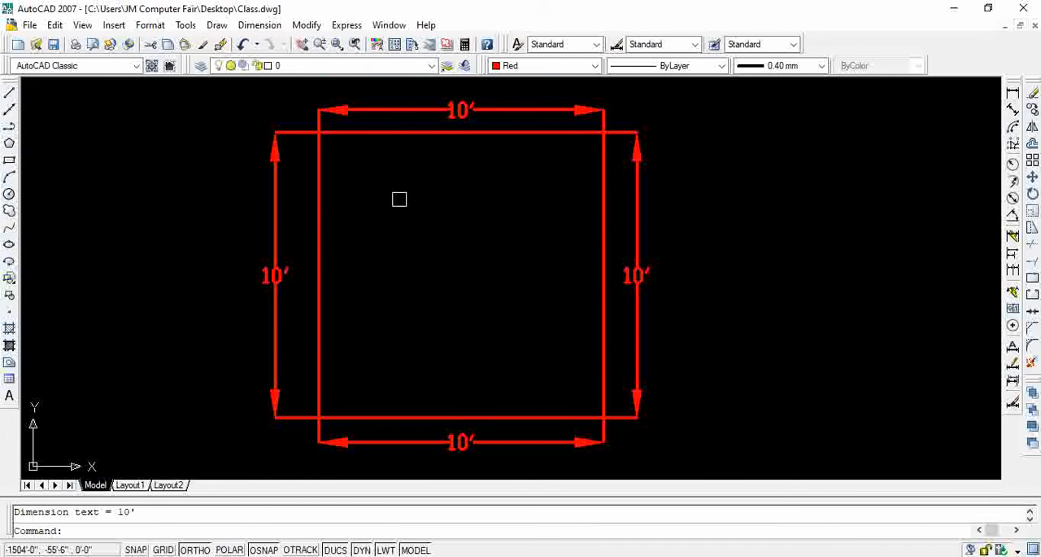
Erase the square together with its four linear dimensions
{"action": "left_click", "coordinate": [668, 114]}
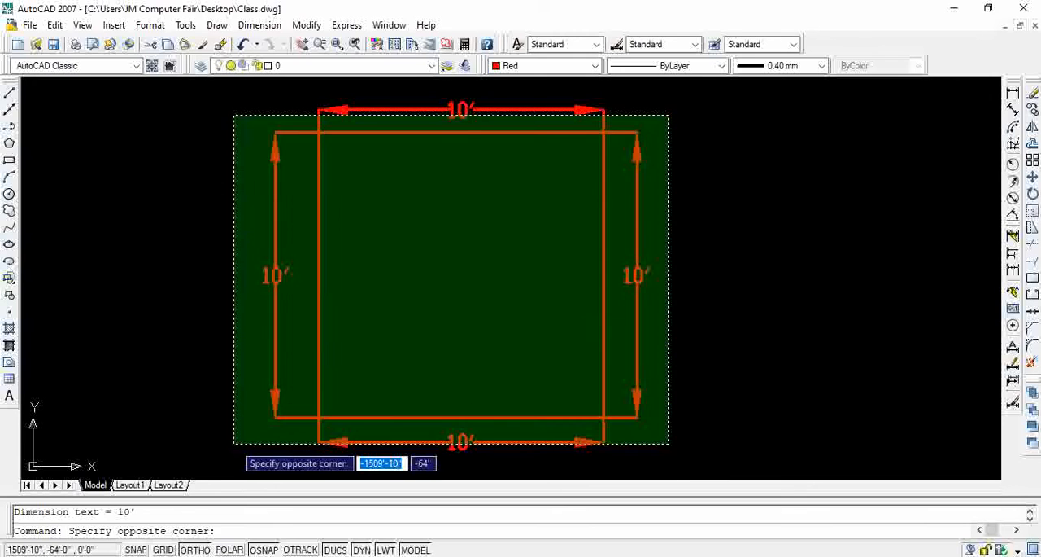
{"action": "left_click", "coordinate": [235, 441]}
{"action": "key", "text": "Delete"}
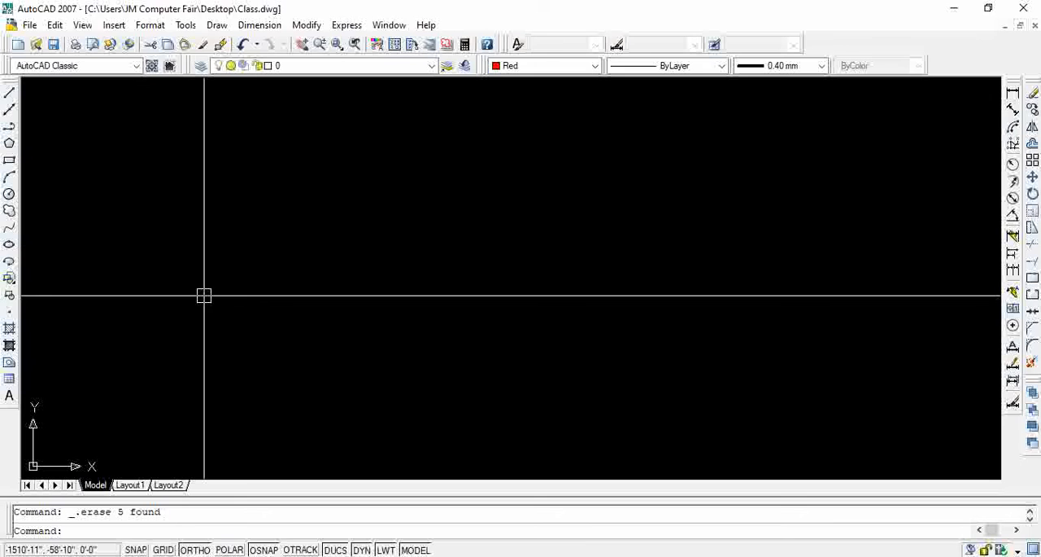
Draw a freehand-sized rectangle with the Rotation option, picking a rotation angle of about 44 degrees
{"action": "key", "text": "Return"}
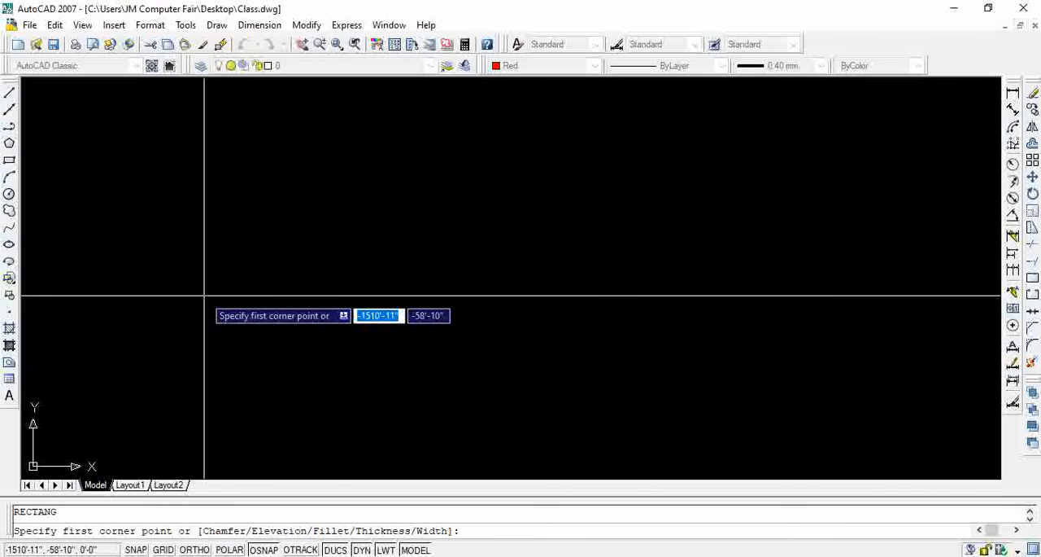
{"action": "left_click", "coordinate": [238, 307]}
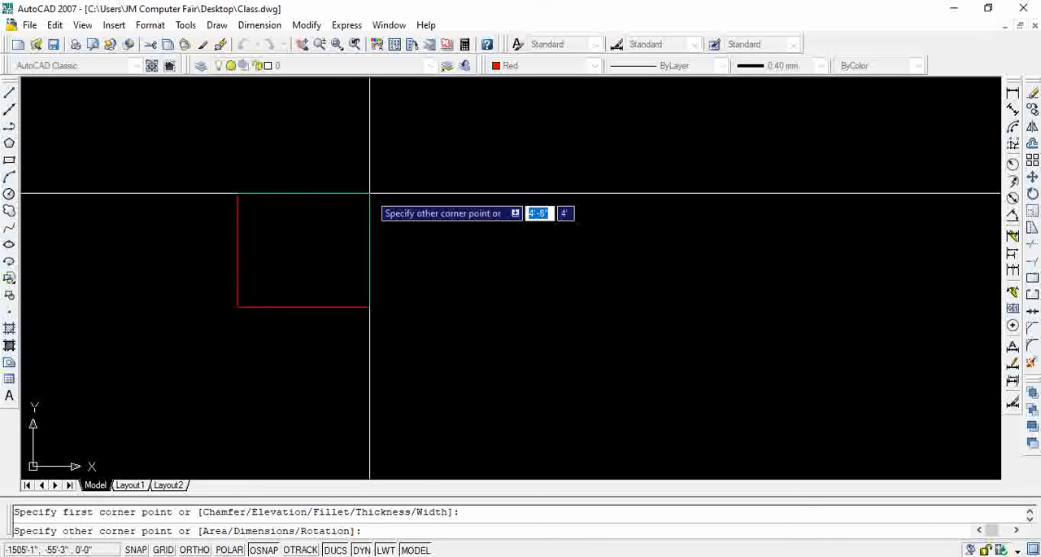
{"action": "type", "text": "r"}
{"action": "key", "text": "Return"}
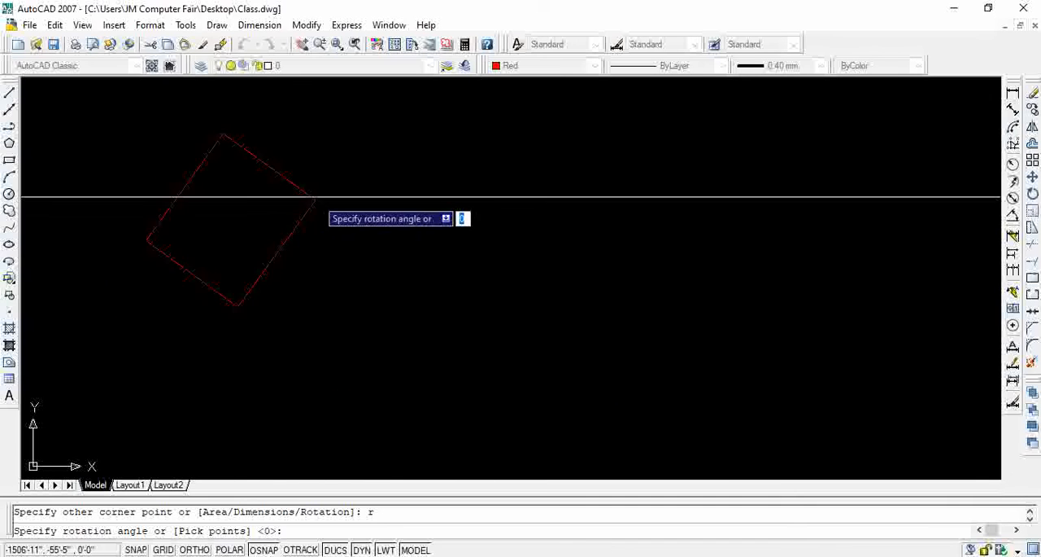
{"action": "left_click", "coordinate": [351, 198]}
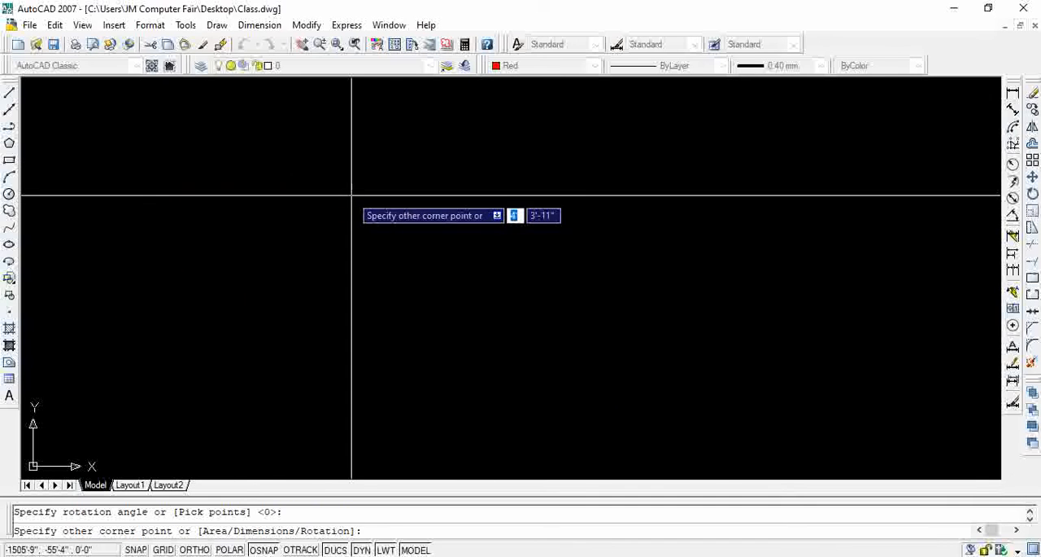
{"action": "left_click", "coordinate": [245, 127]}
{"action": "middle_click_drag", "start_coordinate": [342, 205], "coordinate": [546, 206]}
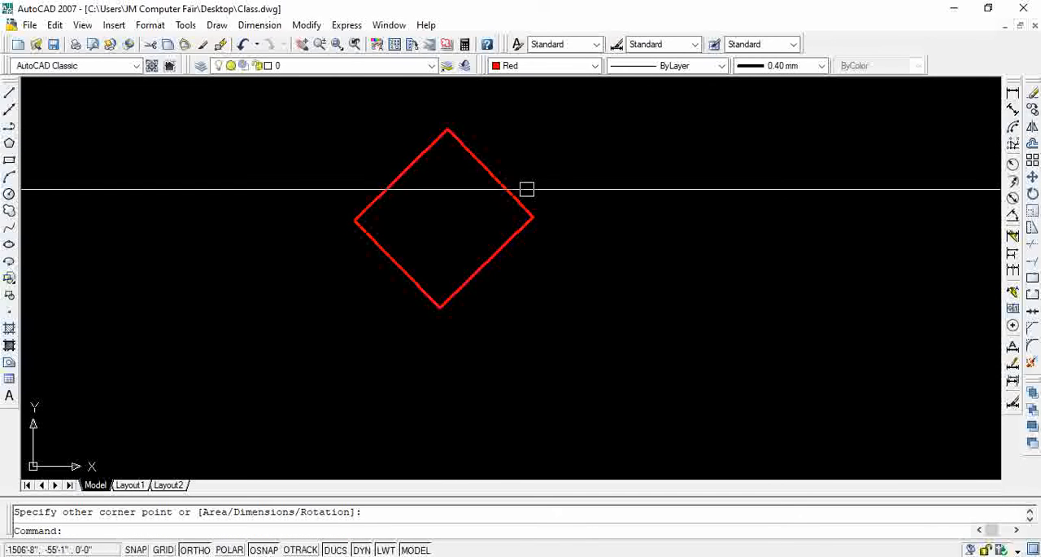
Erase the rotated rectangle from the drawing
{"action": "left_click", "coordinate": [493, 147]}
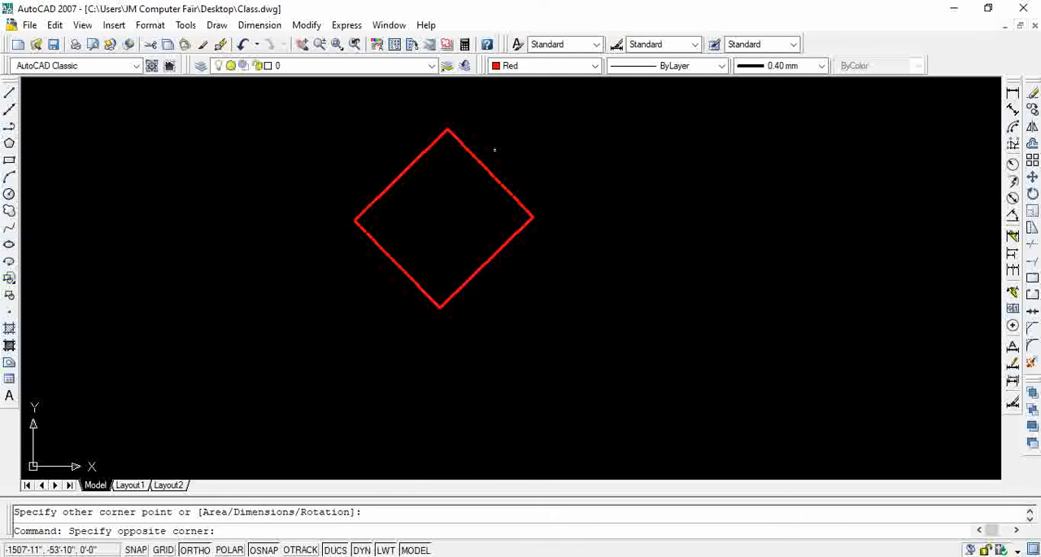
{"action": "left_click", "coordinate": [440, 203]}
{"action": "key", "text": "Delete"}
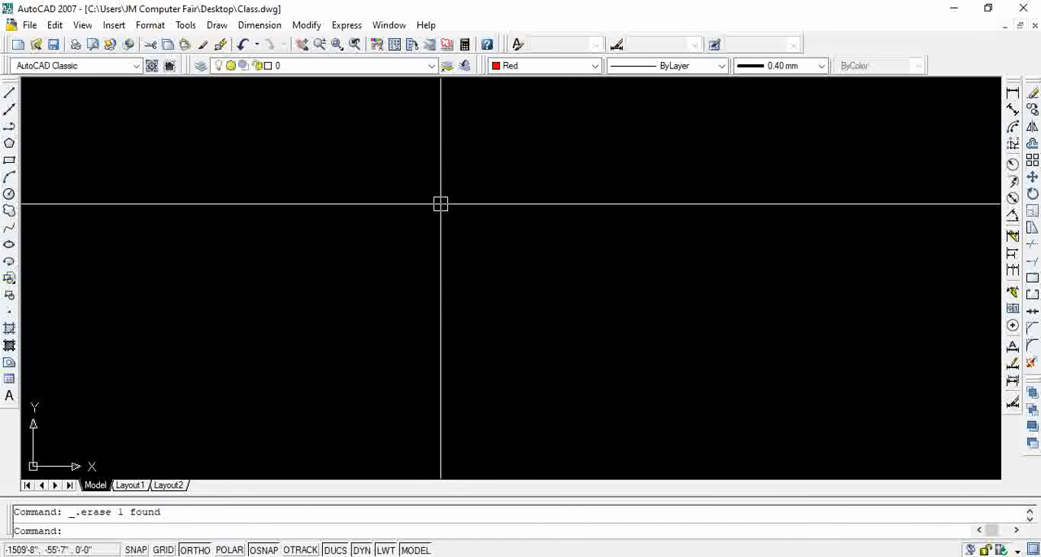
{"action": "left_click", "coordinate": [9, 159]}
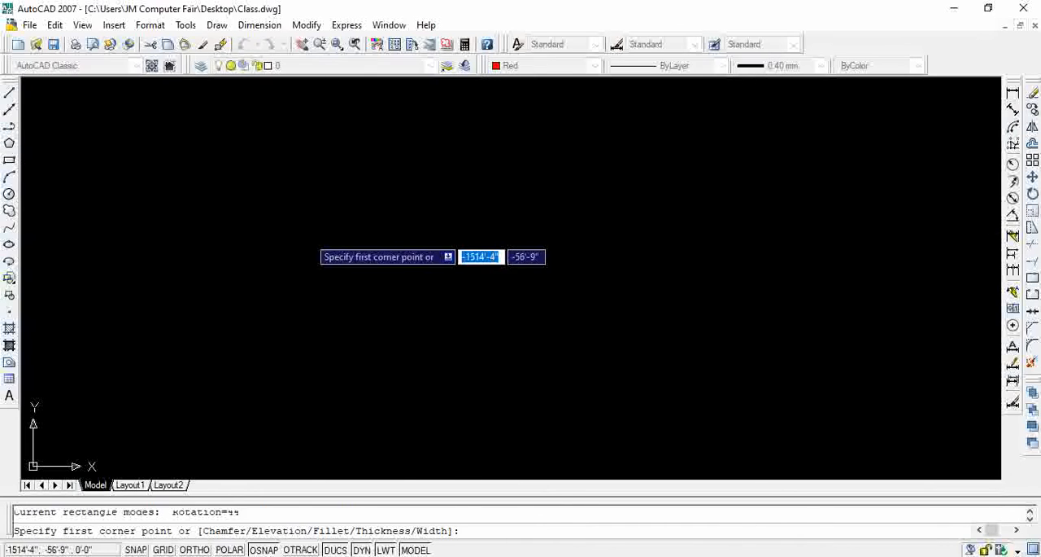
{"action": "left_click", "coordinate": [310, 237]}
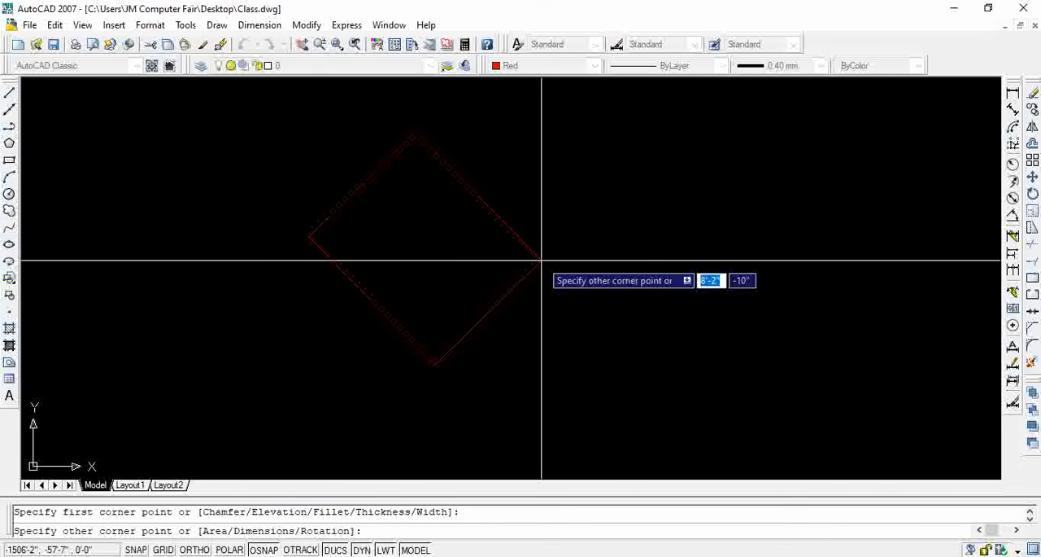
{"action": "type", "text": "r"}
{"action": "key", "text": "Return"}
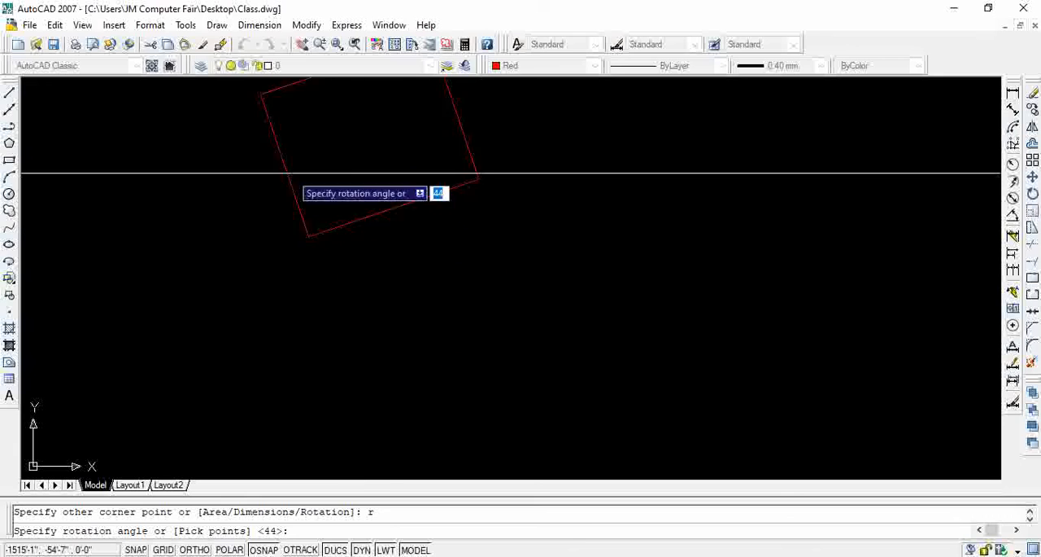
{"action": "key", "text": "Escape"}
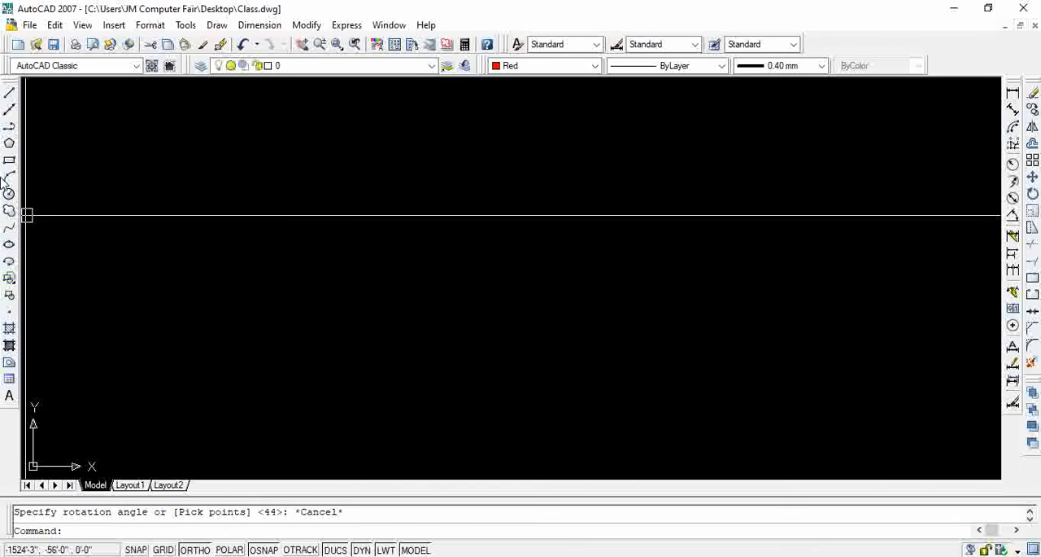
Reset the Rectangle command's rotation angle to 0 without drawing a rectangle
{"action": "left_click", "coordinate": [9, 160]}
{"action": "left_click", "coordinate": [184, 224]}
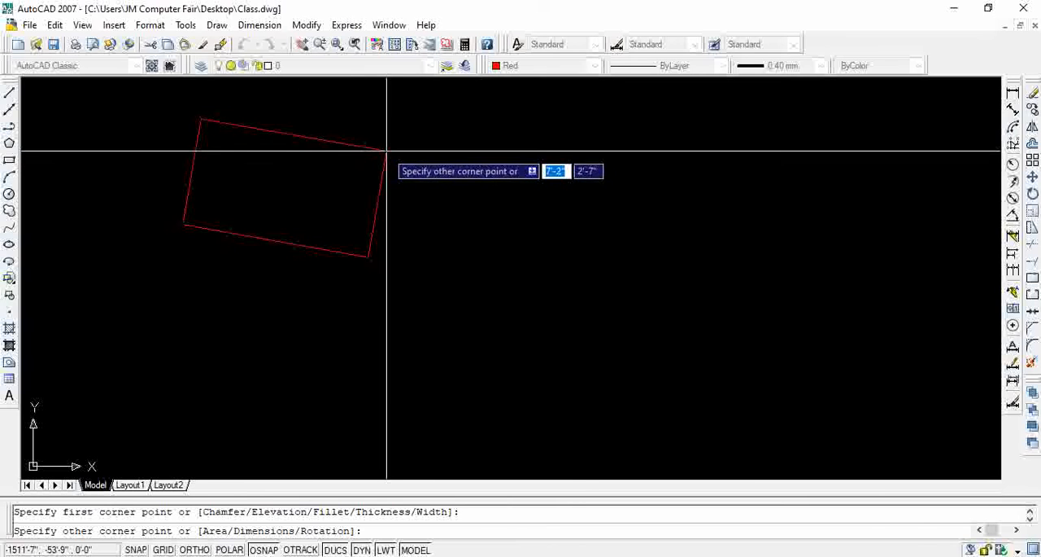
{"action": "type", "text": "r"}
{"action": "key", "text": "Return"}
{"action": "type", "text": "0"}
{"action": "key", "text": "Return"}
{"action": "key", "text": "Escape"}
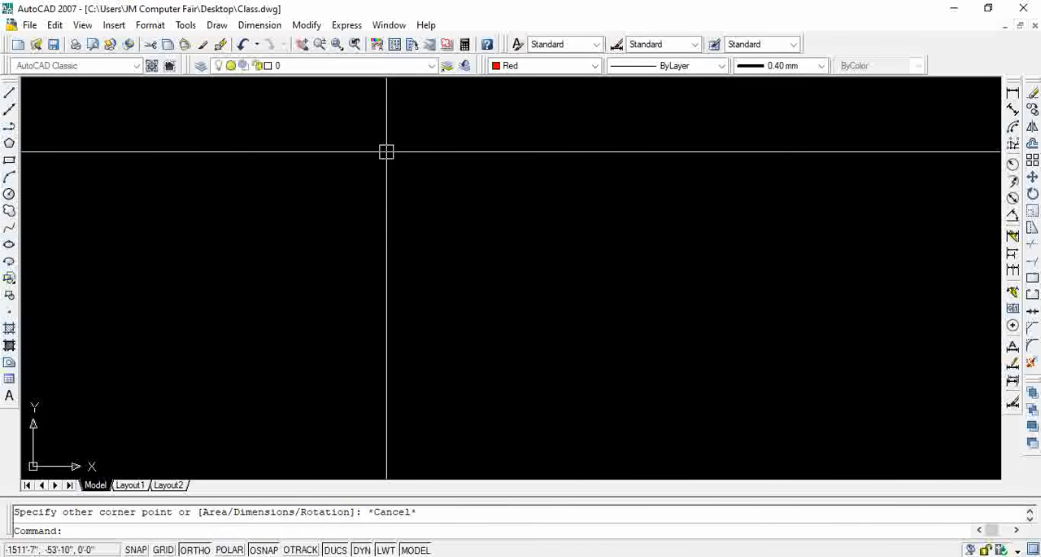
Draw a rectangle with the Rotation option set to 45 degrees and its opposite corner 10' straight above the first corner
{"action": "left_click", "coordinate": [9, 160]}
{"action": "left_click", "coordinate": [208, 259]}
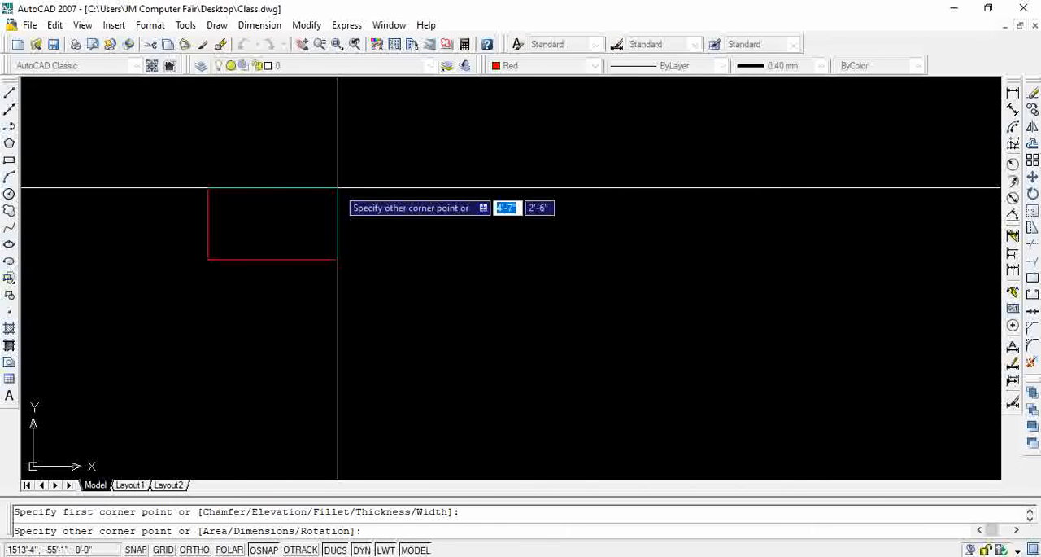
{"action": "type", "text": "r"}
{"action": "key", "text": "Return"}
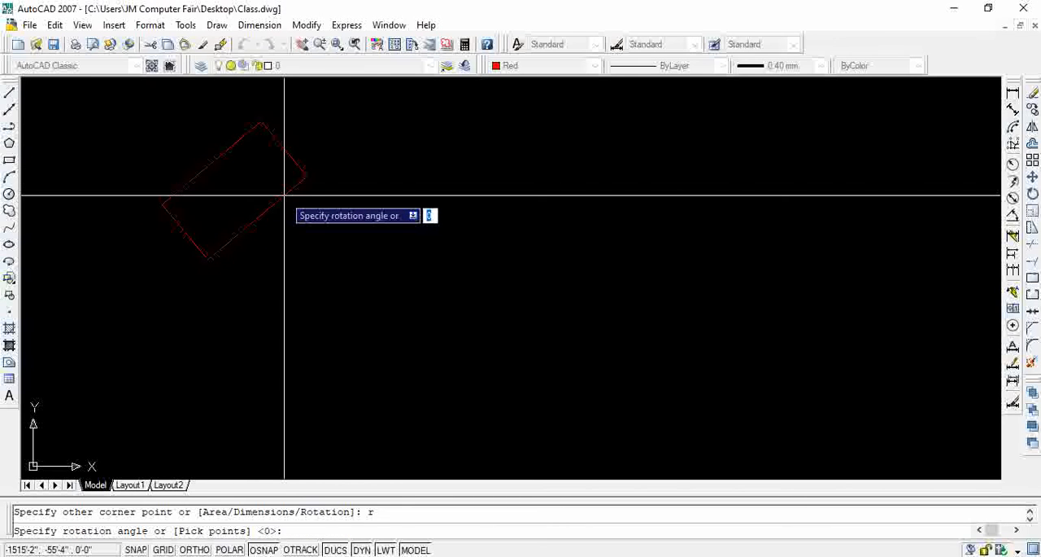
{"action": "type", "text": "45"}
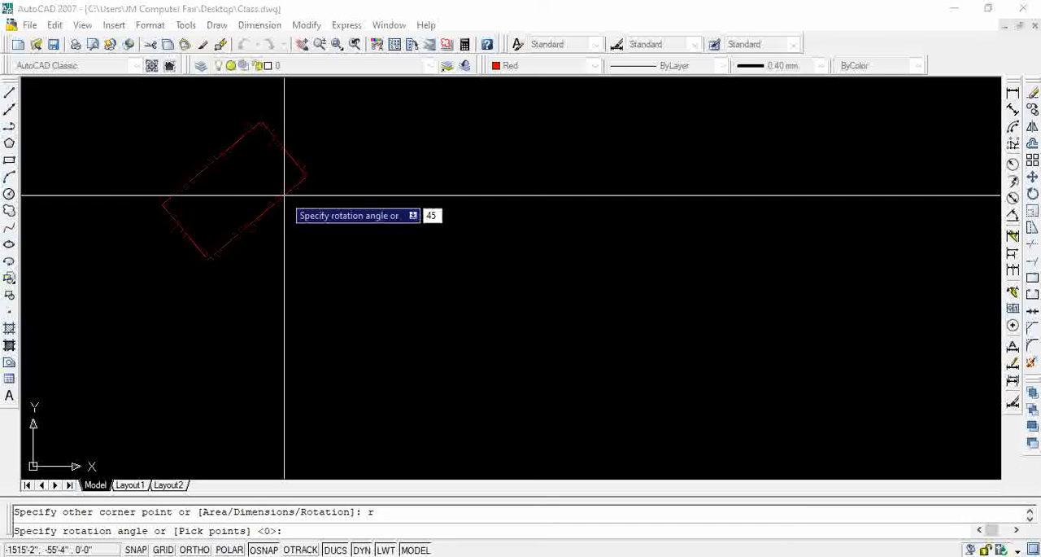
{"action": "key", "text": "Return"}
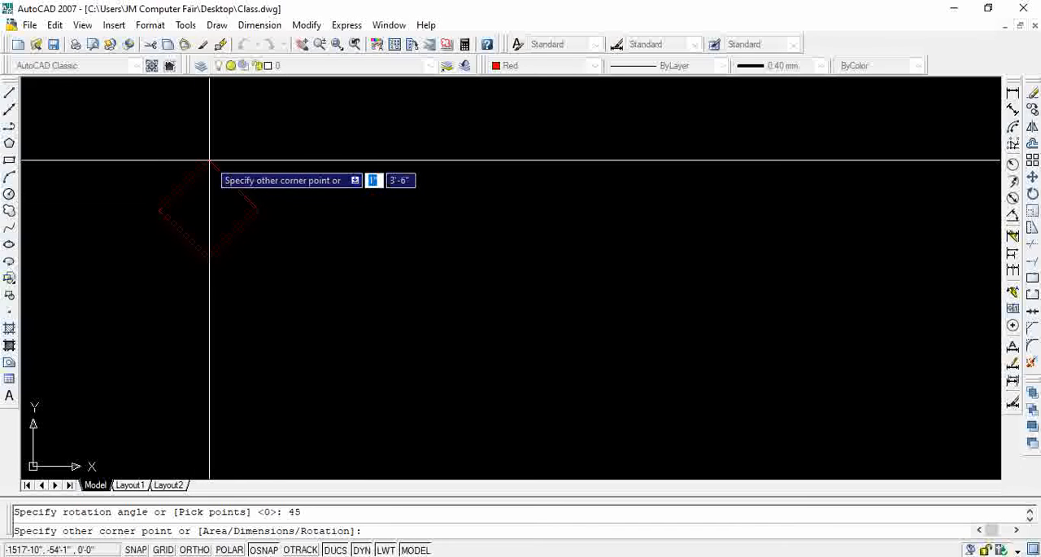
{"action": "type", "text": "1"}
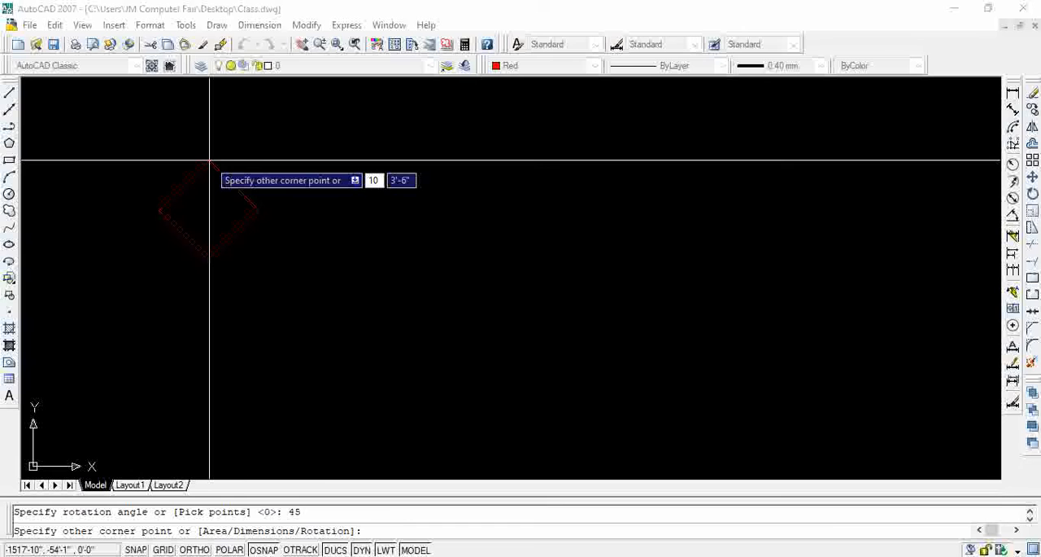
{"action": "key", "text": "Return"}
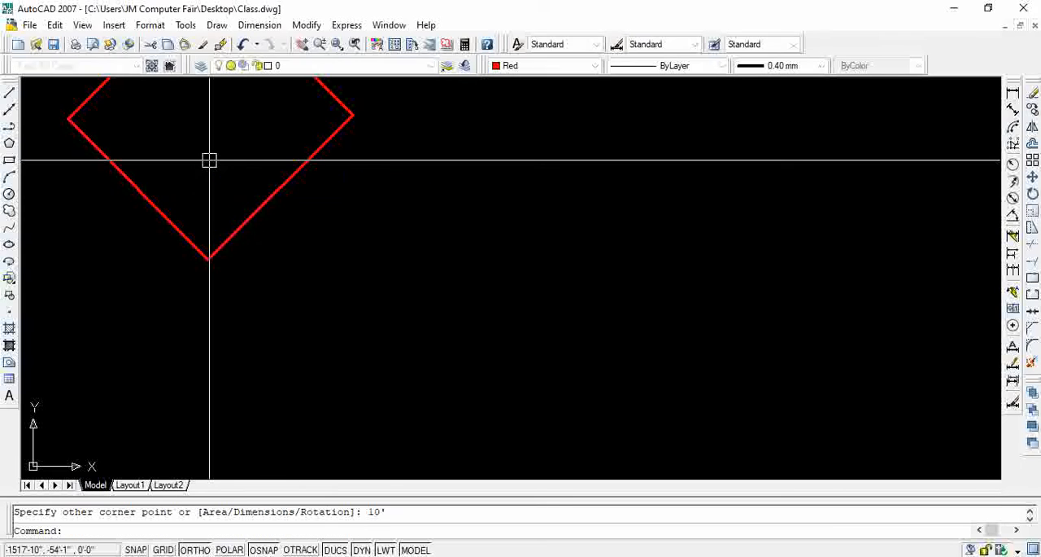
Add a vertical linear dimension between the top and bottom corners of the rotated rectangle
{"action": "middle_click_drag", "start_coordinate": [306, 168], "coordinate": [376, 287]}
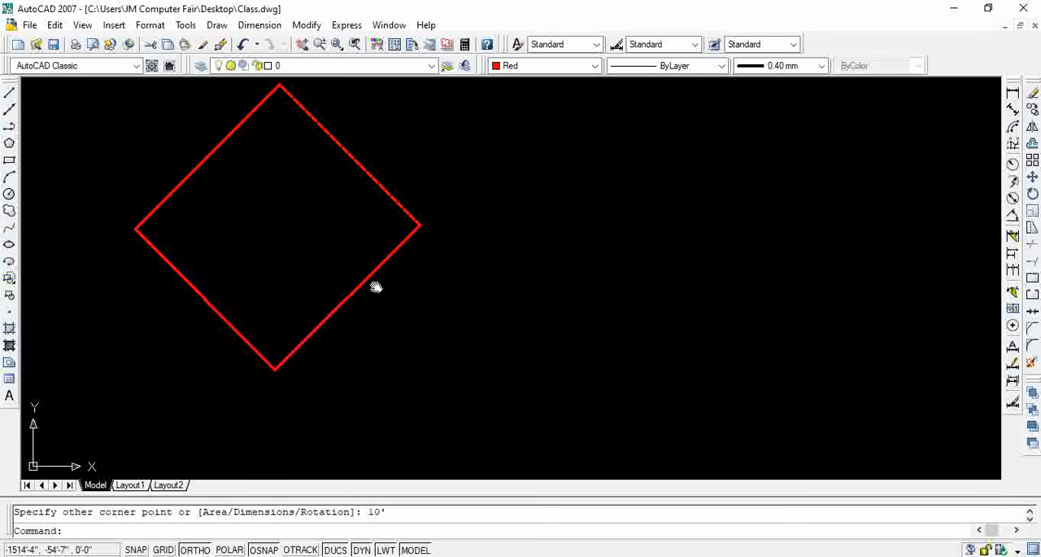
{"action": "left_click", "coordinate": [1013, 92]}
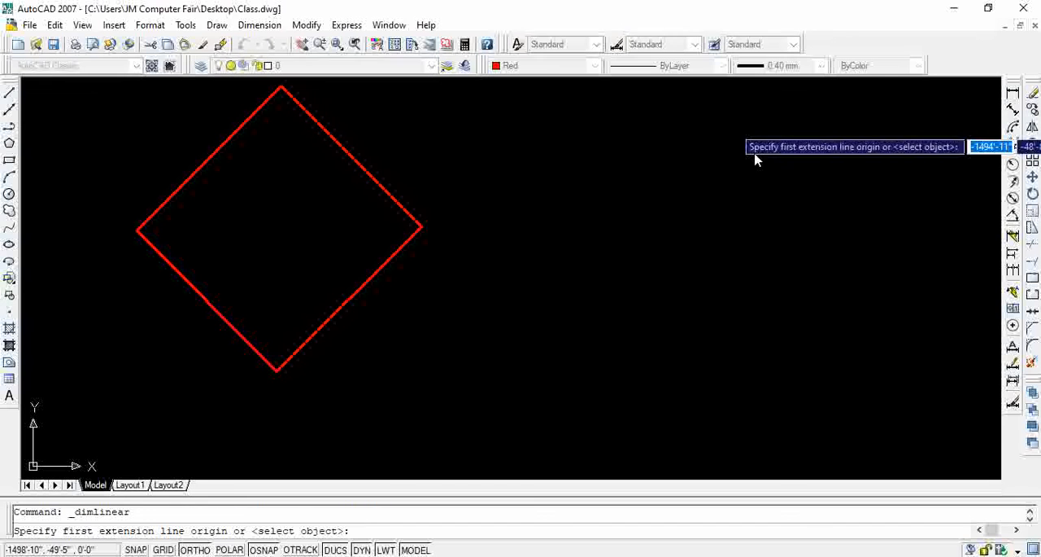
{"action": "left_click", "coordinate": [282, 86]}
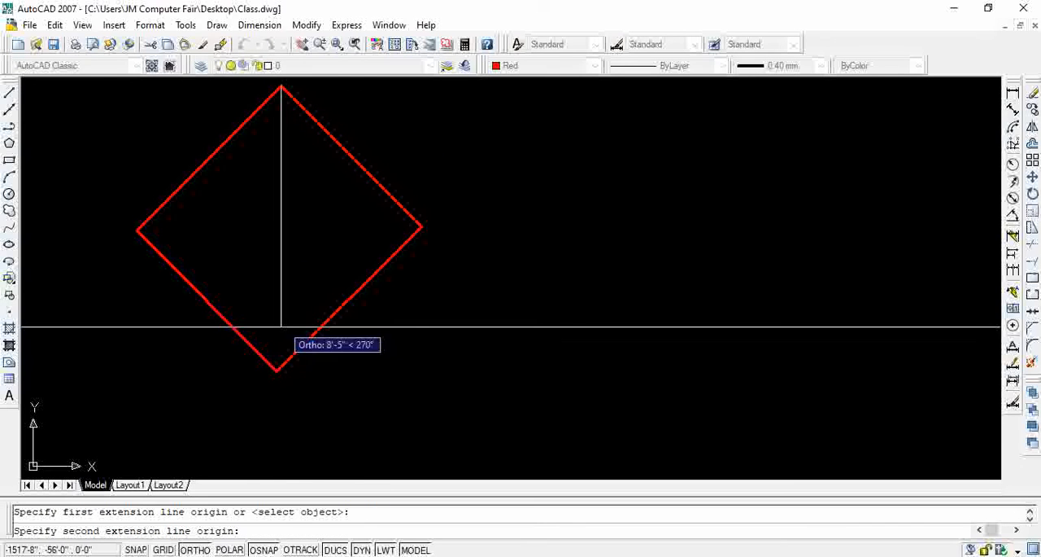
{"action": "left_click", "coordinate": [276, 370]}
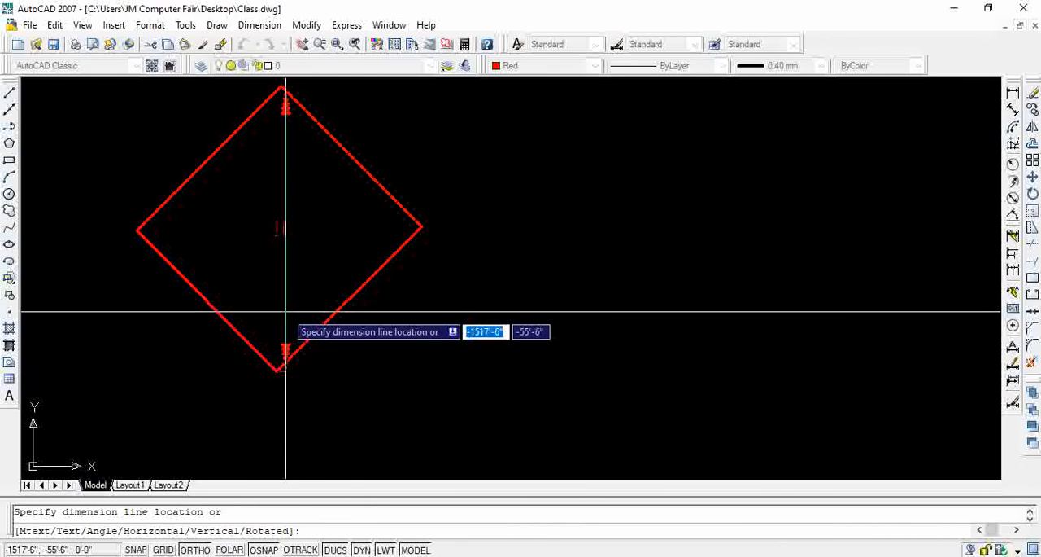
{"action": "left_click", "coordinate": [282, 310]}
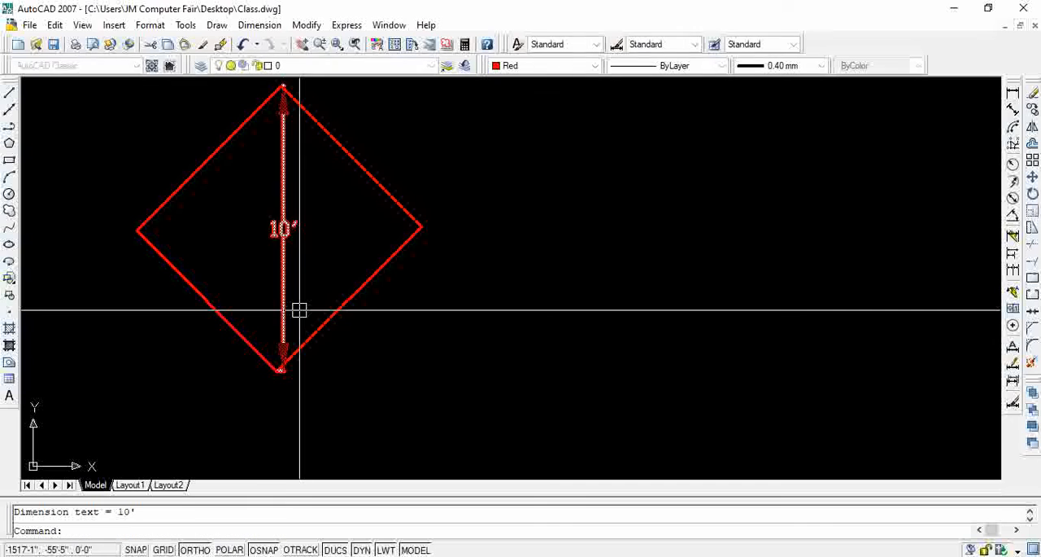
Erase the vertical linear dimension between the rectangle's top and bottom corners
{"action": "left_click", "coordinate": [314, 206]}
{"action": "left_click", "coordinate": [261, 257]}
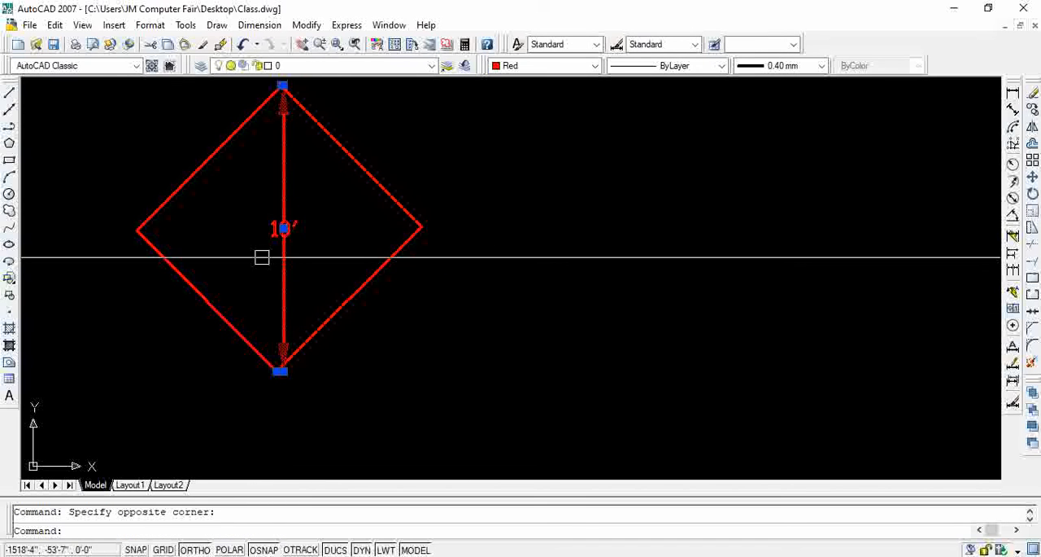
{"action": "left_click", "coordinate": [1033, 94]}
Add an aligned dimension along the outside of the rotated rectangle's upper-right edge
{"action": "middle_click_drag", "start_coordinate": [430, 235], "coordinate": [465, 269]}
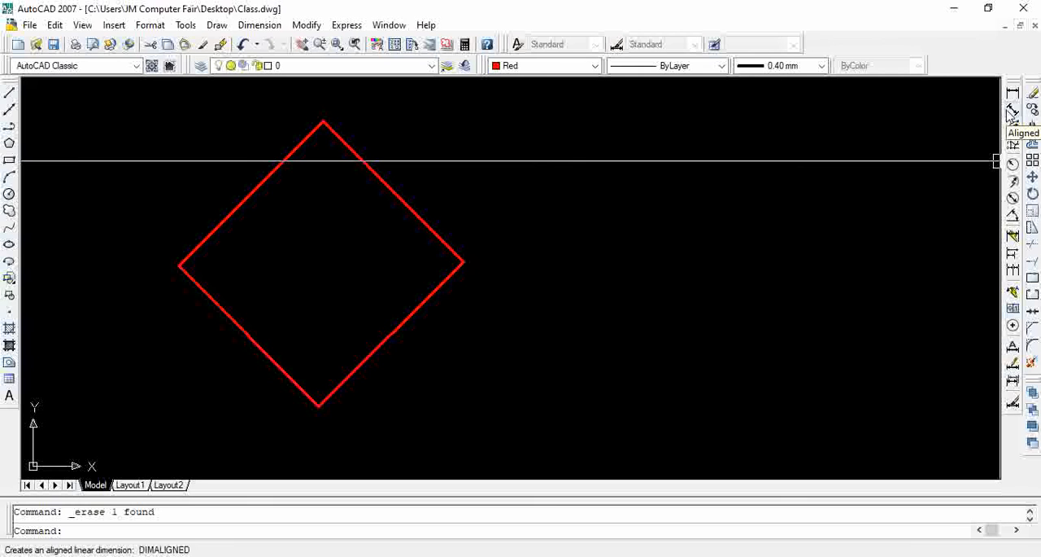
{"action": "left_click", "coordinate": [1013, 110]}
{"action": "left_click", "coordinate": [323, 120]}
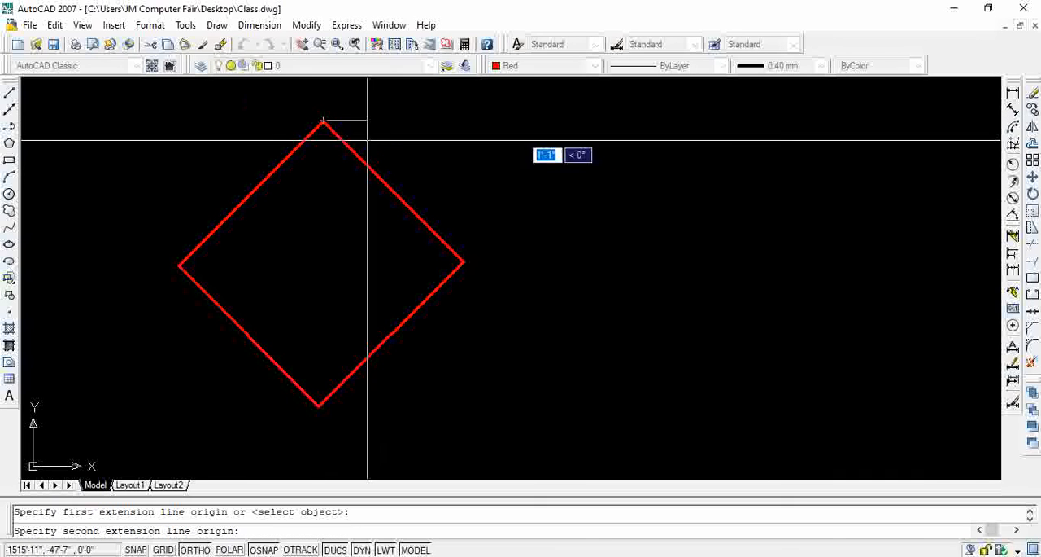
{"action": "left_click", "coordinate": [459, 256]}
{"action": "left_click", "coordinate": [421, 163]}
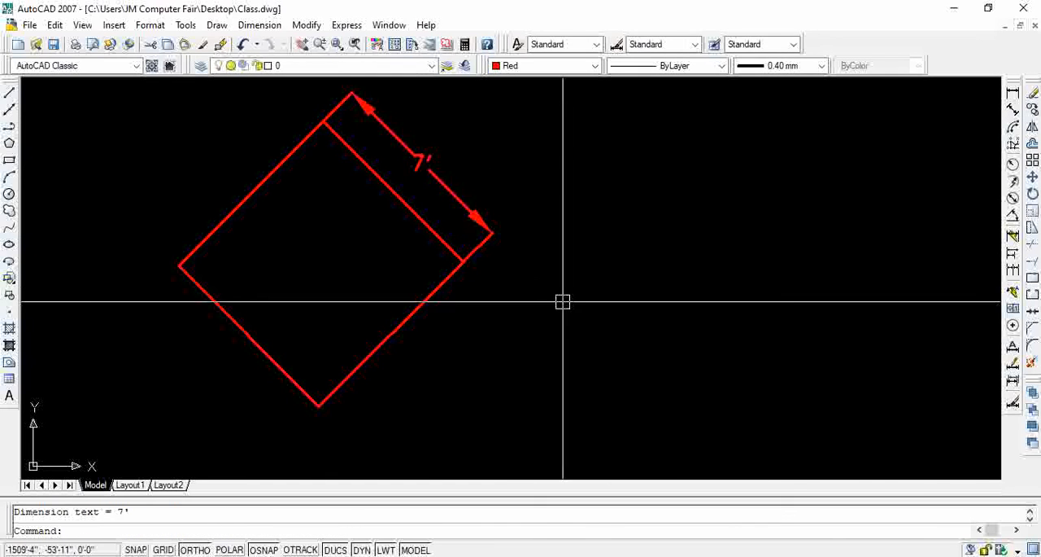
Add a vertical linear dimension from the top corner to the right corner for comparison with the aligned dimension
{"action": "left_click", "coordinate": [1013, 93]}
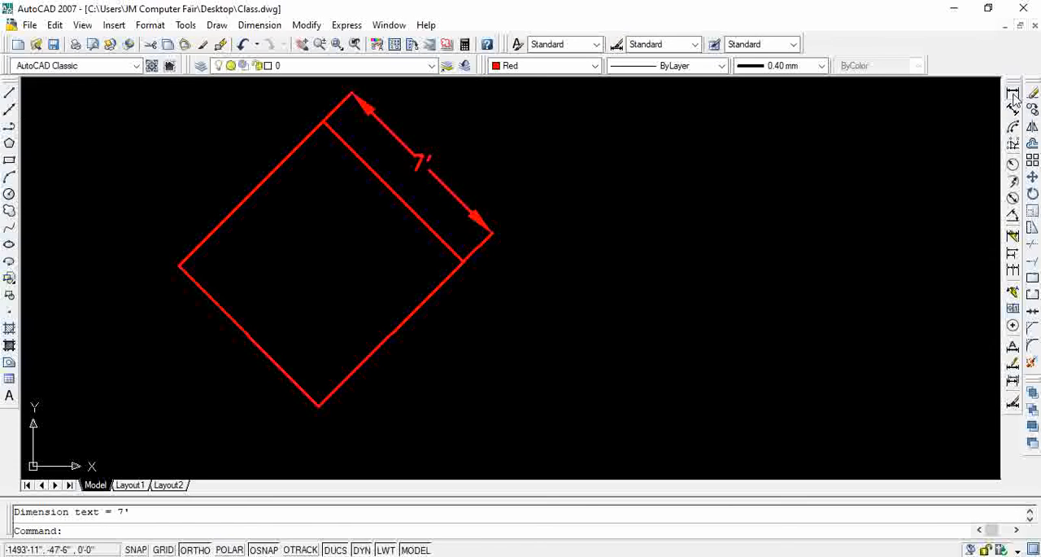
{"action": "left_click", "coordinate": [324, 120]}
{"action": "left_click", "coordinate": [463, 262]}
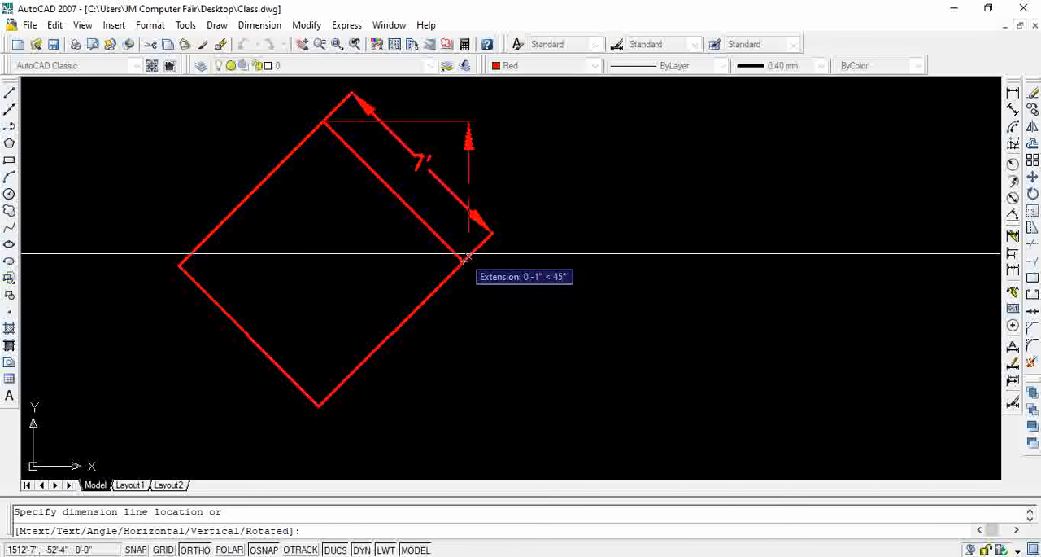
{"action": "left_click", "coordinate": [552, 190]}
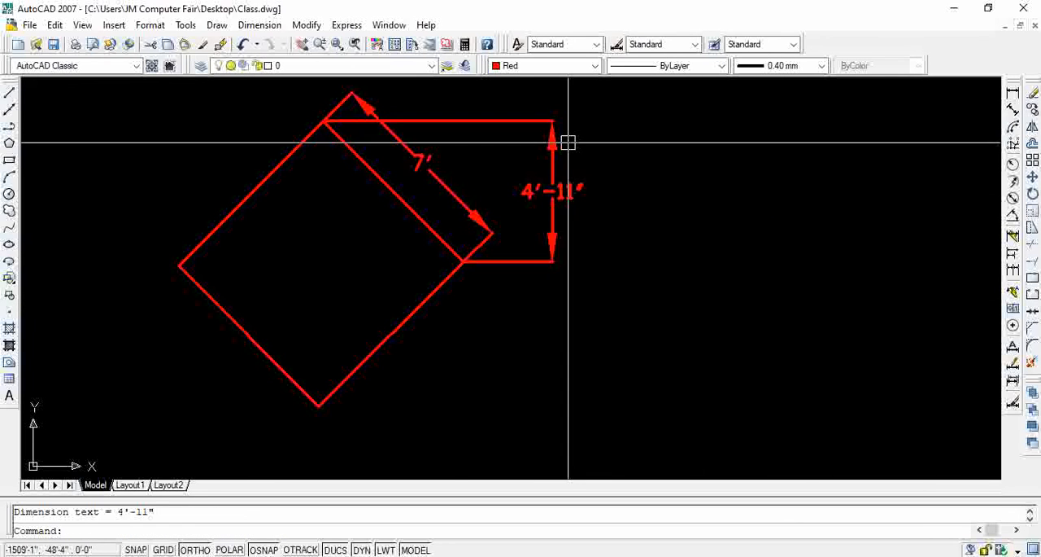
Erase the vertical linear dimension between the rectangle's top and right corners
{"action": "left_click", "coordinate": [564, 118]}
{"action": "left_click", "coordinate": [541, 174]}
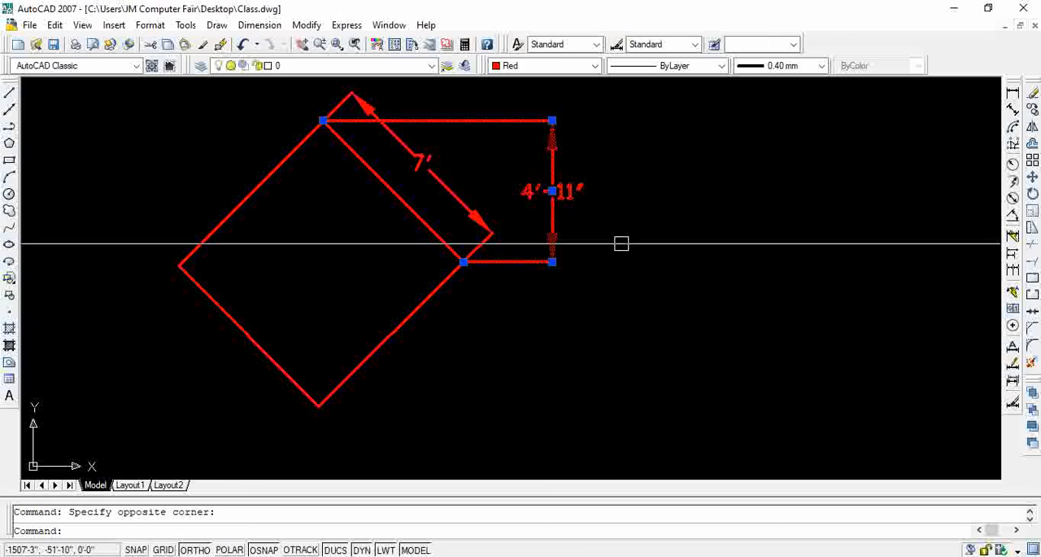
{"action": "key", "text": "Delete"}
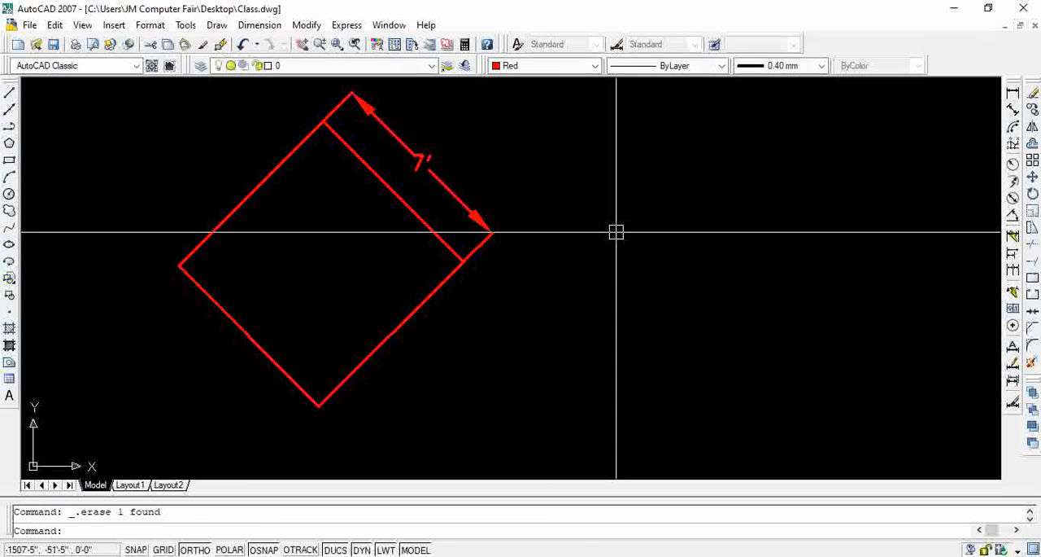
Add an aligned dimension along the rotated rectangle's lower-right edge
{"action": "left_click", "coordinate": [1013, 110]}
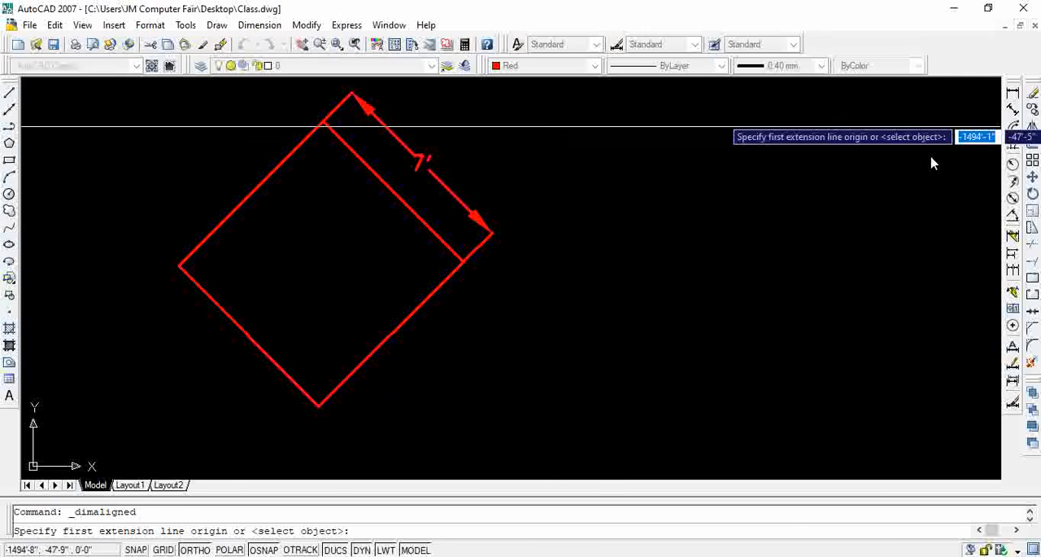
{"action": "left_click", "coordinate": [318, 404]}
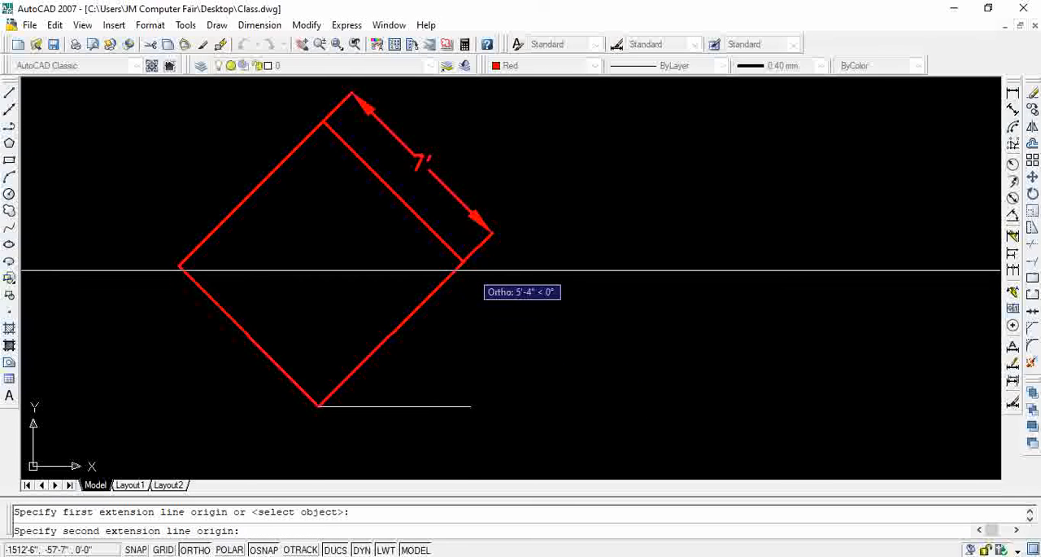
{"action": "left_click", "coordinate": [465, 261]}
{"action": "key", "text": "Escape"}
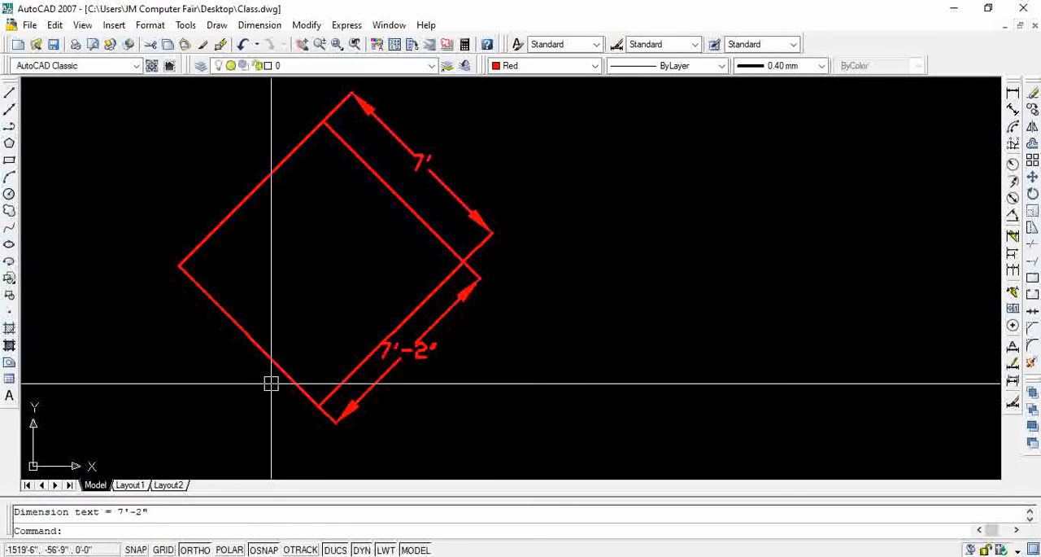
Add an aligned dimension along the outside of the rotated rectangle's upper-left edge
{"action": "key", "text": "Return"}
{"action": "left_click", "coordinate": [178, 266]}
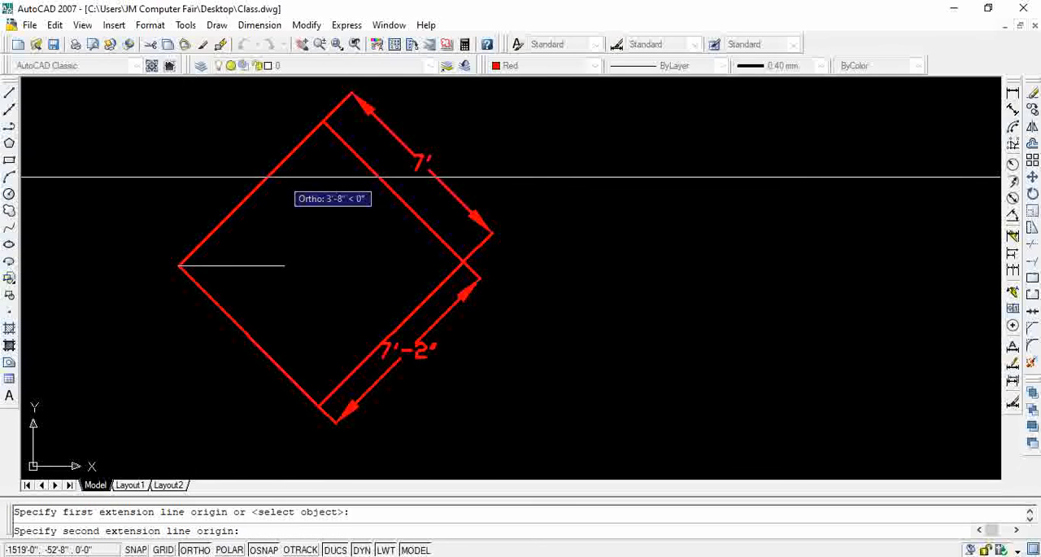
{"action": "left_click", "coordinate": [323, 109]}
{"action": "left_click", "coordinate": [300, 107]}
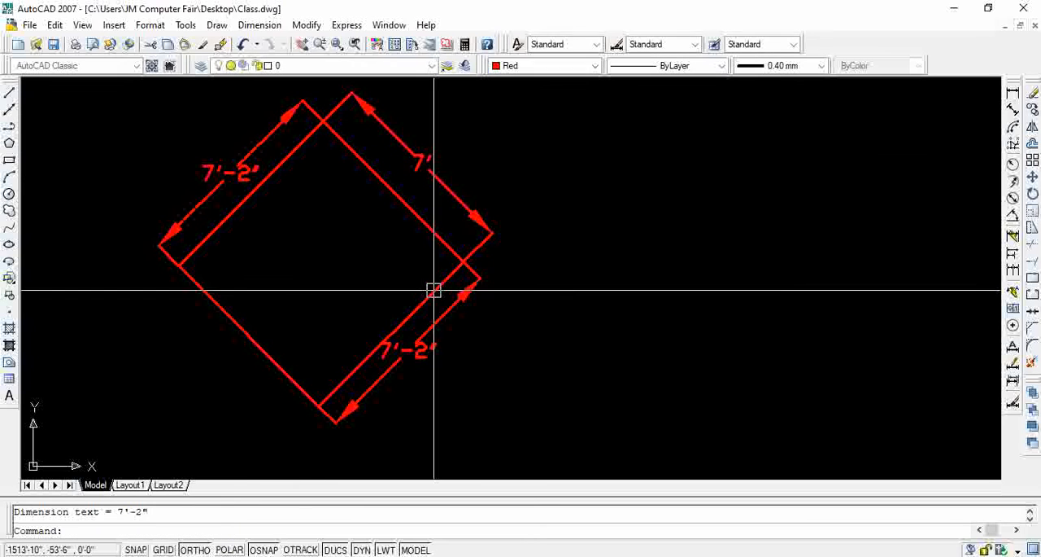
Erase the lower-right edge's aligned dimension and draw a horizontal line from the bottom corner extending past the right corner
{"action": "left_click", "coordinate": [409, 352]}
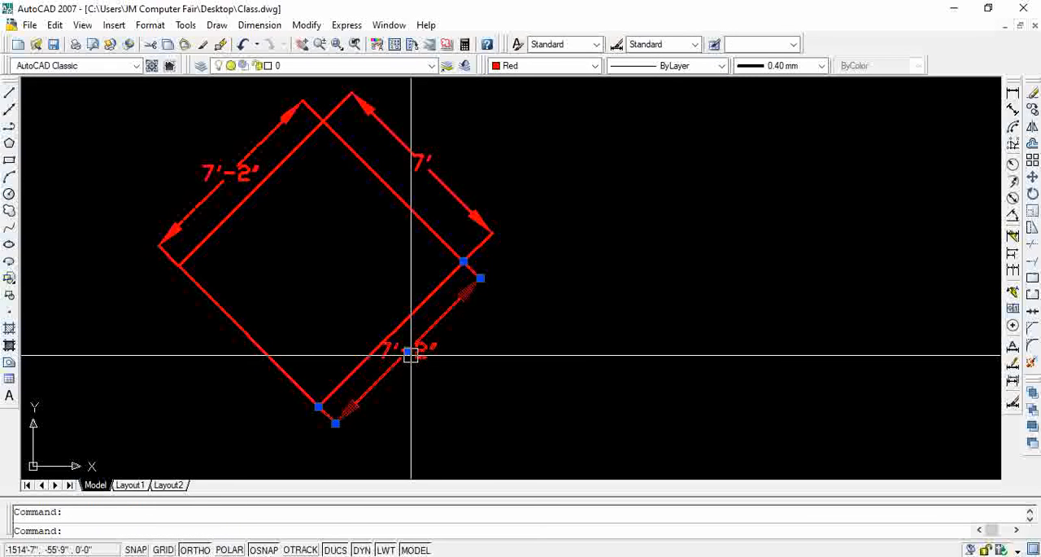
{"action": "left_click", "coordinate": [1033, 92]}
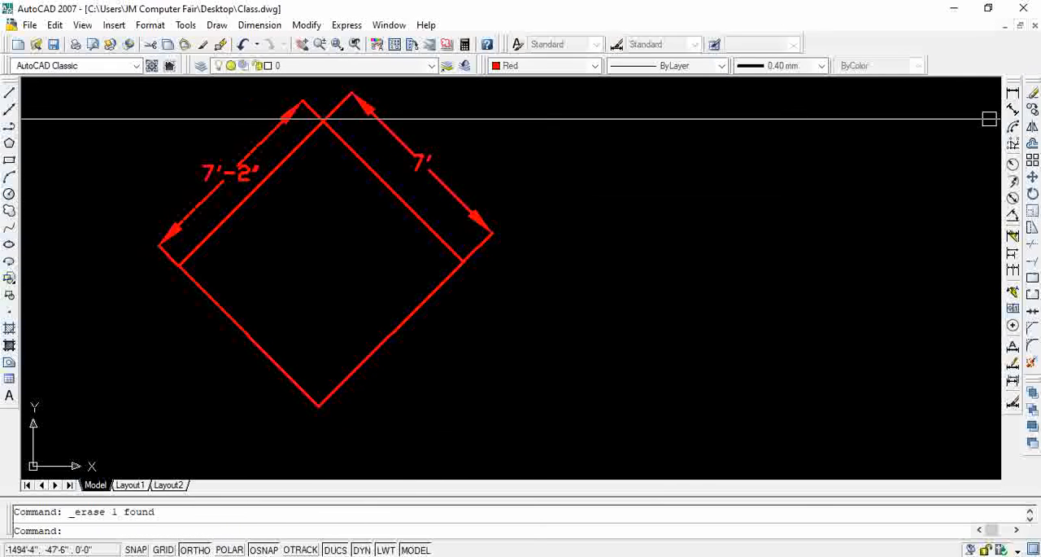
{"action": "left_click", "coordinate": [10, 93]}
{"action": "left_click", "coordinate": [318, 405]}
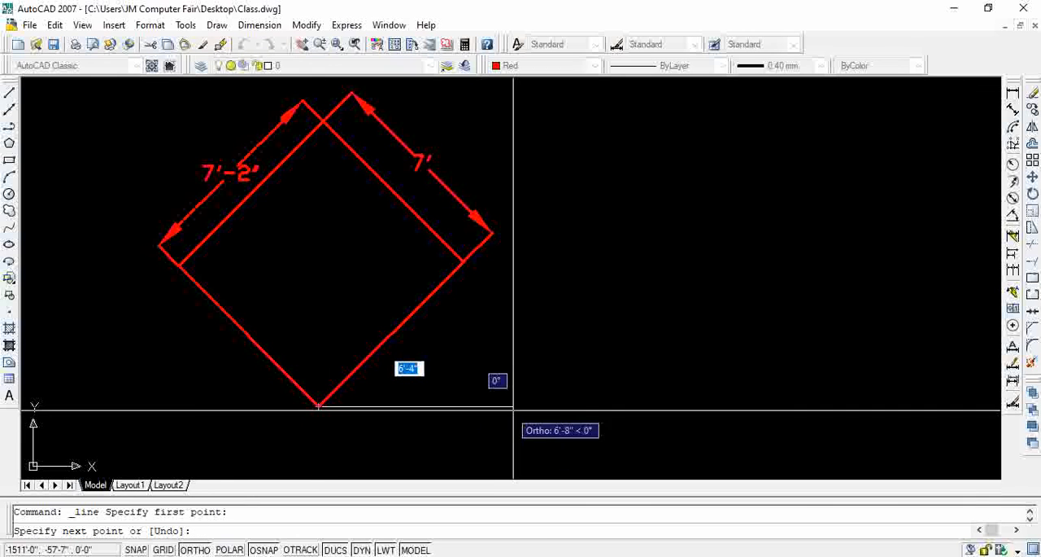
{"action": "left_click", "coordinate": [540, 405]}
{"action": "key", "text": "Escape"}
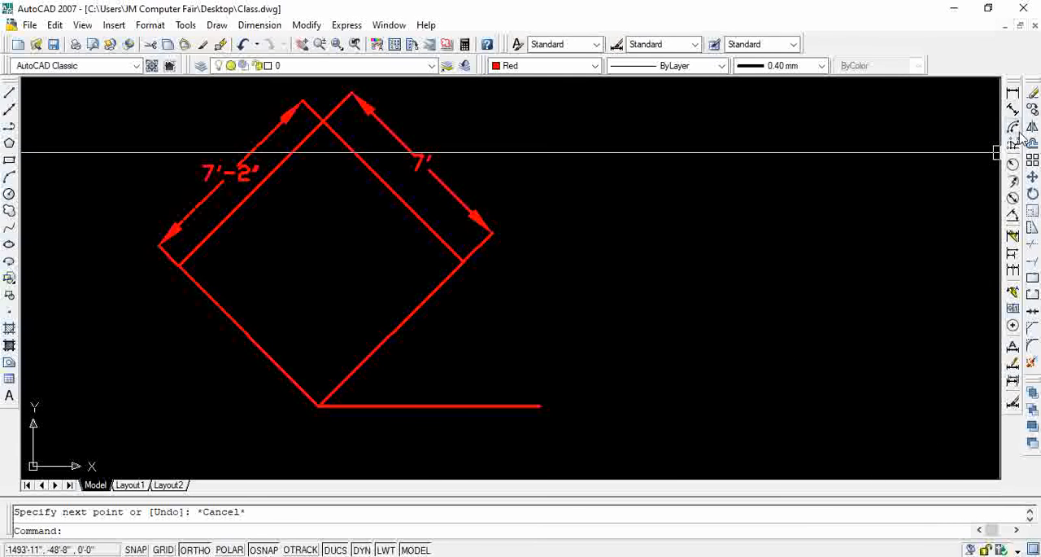
Add an angular dimension between the rectangle's lower-right edge and the horizontal line
{"action": "left_click", "coordinate": [1013, 218]}
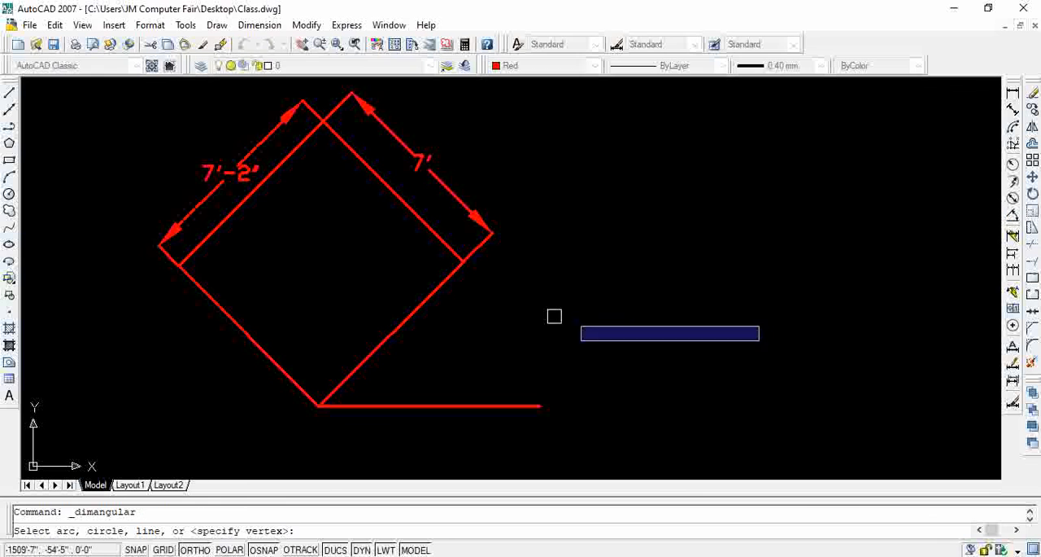
{"action": "left_click", "coordinate": [396, 333]}
{"action": "left_click", "coordinate": [411, 405]}
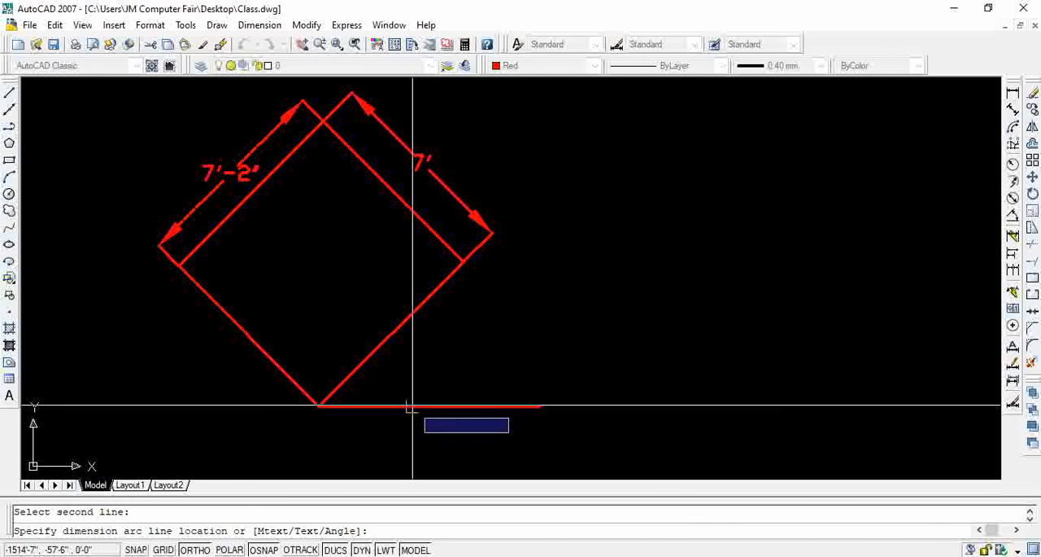
{"action": "left_click", "coordinate": [488, 345]}
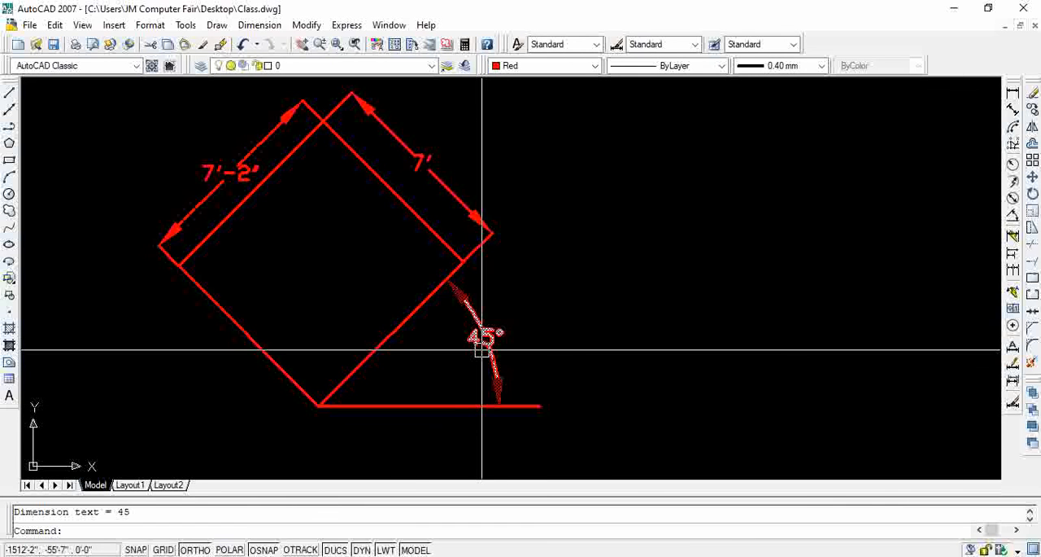
{"action": "scroll", "coordinate": [482, 350], "scroll_direction": "up", "scroll_amount": 3}
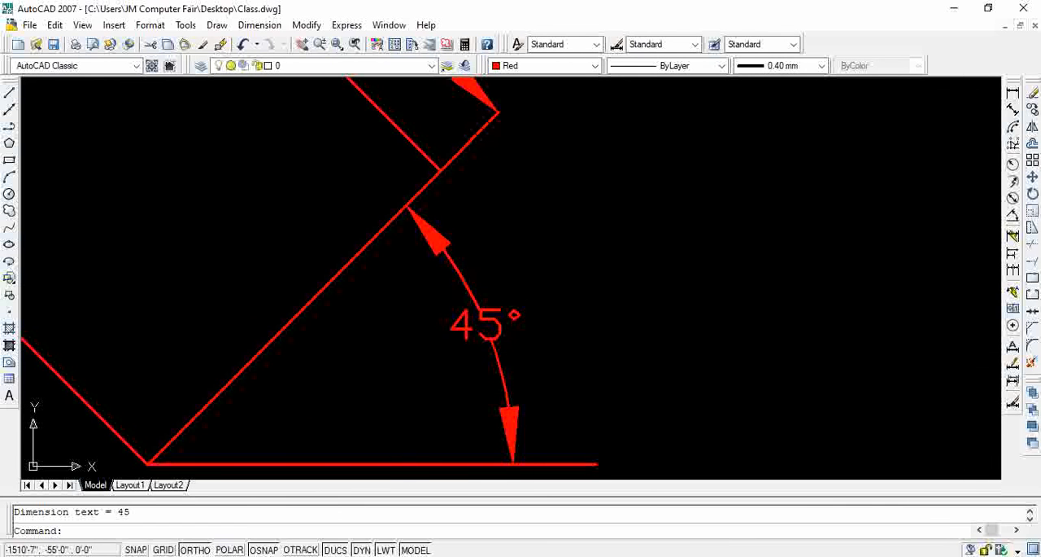
{"action": "scroll", "coordinate": [606, 301], "scroll_direction": "down", "scroll_amount": 4}
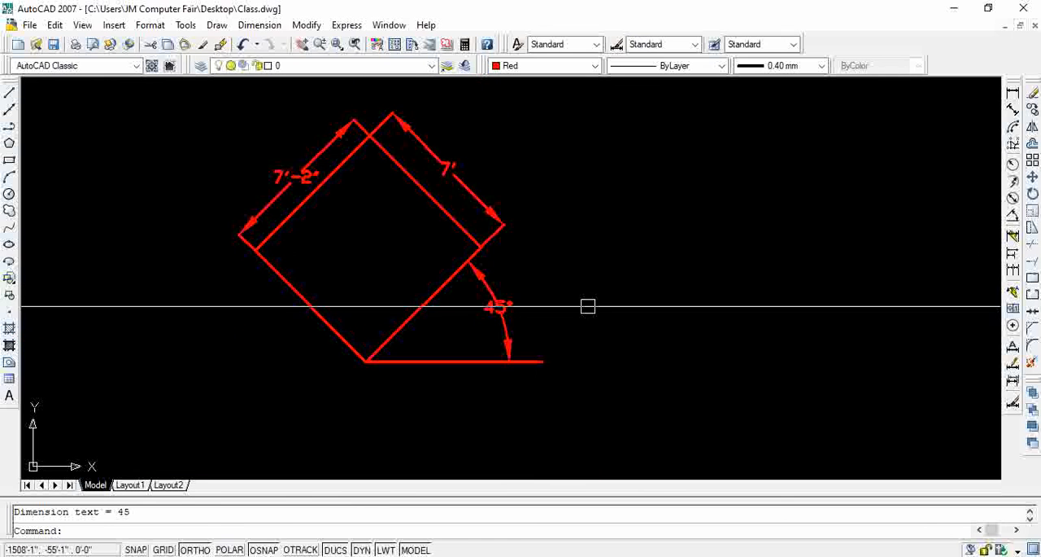
Erase the two aligned dimensions, the angular dimension, the horizontal line and the rotated rectangle
{"action": "left_click", "coordinate": [516, 151]}
{"action": "left_click", "coordinate": [481, 229]}
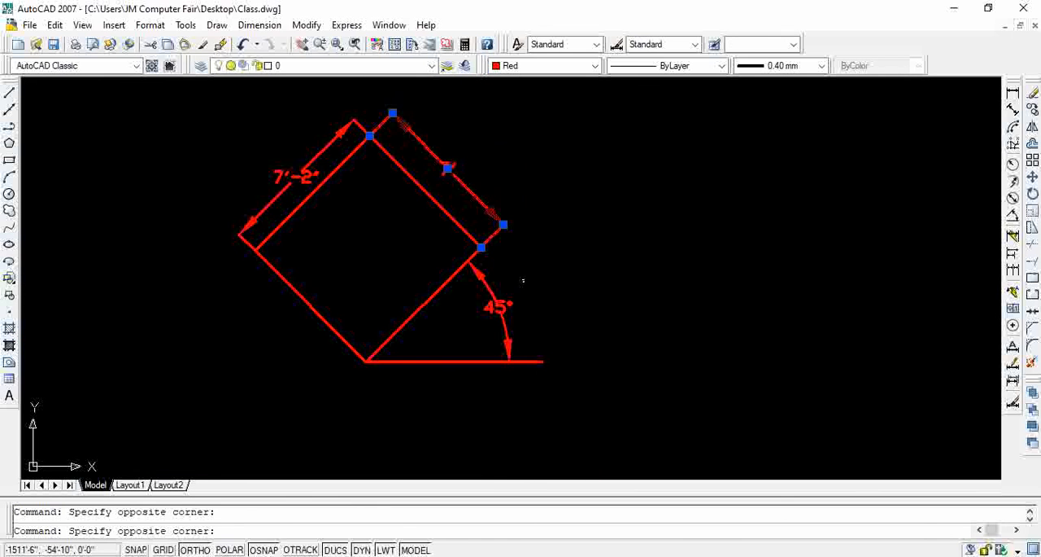
{"action": "key", "text": "Delete"}
{"action": "left_click", "coordinate": [340, 129]}
{"action": "left_click", "coordinate": [337, 263]}
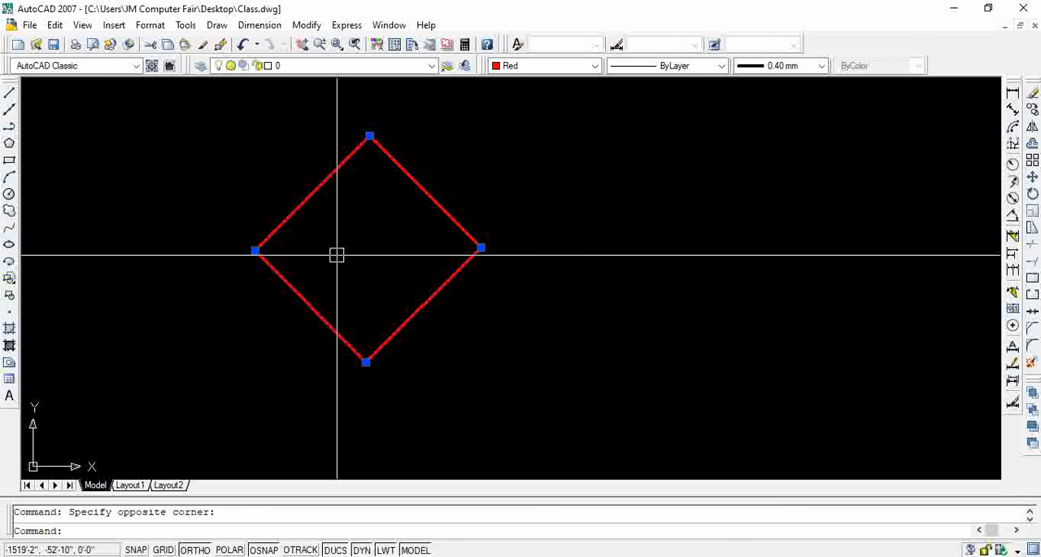
{"action": "key", "text": "Delete"}
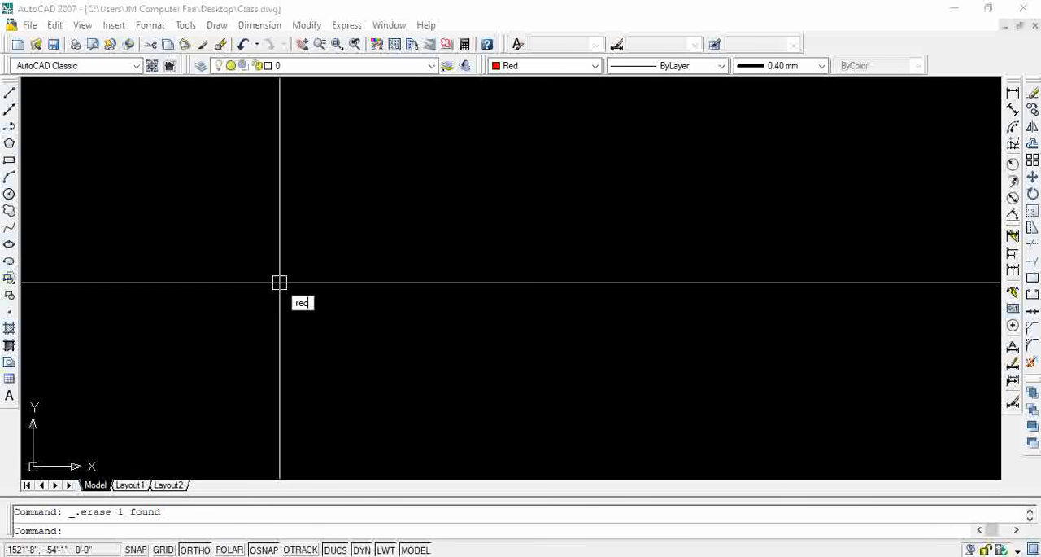
{"action": "type", "text": "rec"}
{"action": "key", "text": "Return"}
{"action": "left_click", "coordinate": [307, 306]}
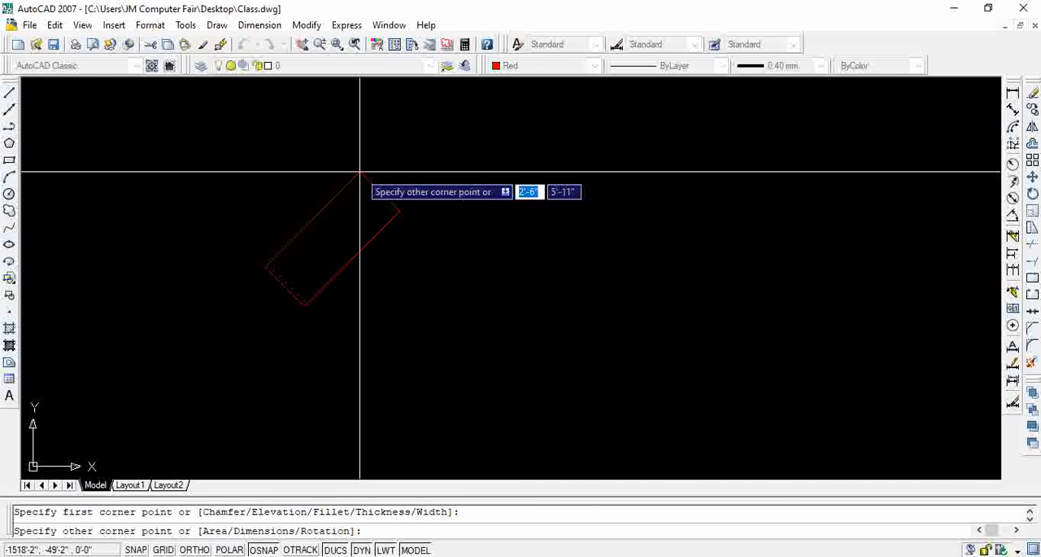
{"action": "key", "text": "Escape"}
Draw a rectangle about 6'-8" wide and 6'-5" high with the rotation angle set to 0
{"action": "type", "text": "re"}
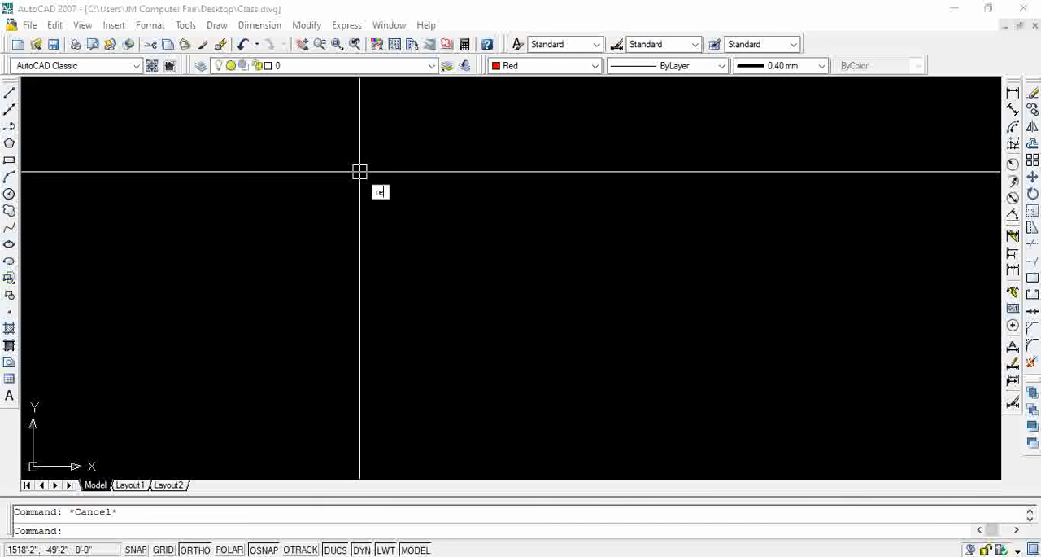
{"action": "type", "text": "c"}
{"action": "key", "text": "Return"}
{"action": "left_click", "coordinate": [341, 301]}
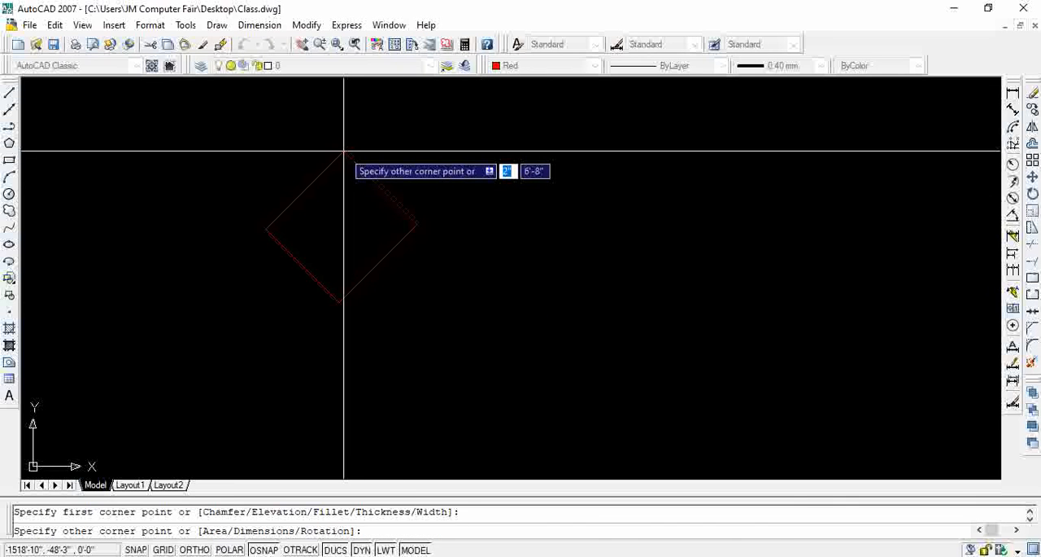
{"action": "type", "text": "r"}
{"action": "key", "text": "Return"}
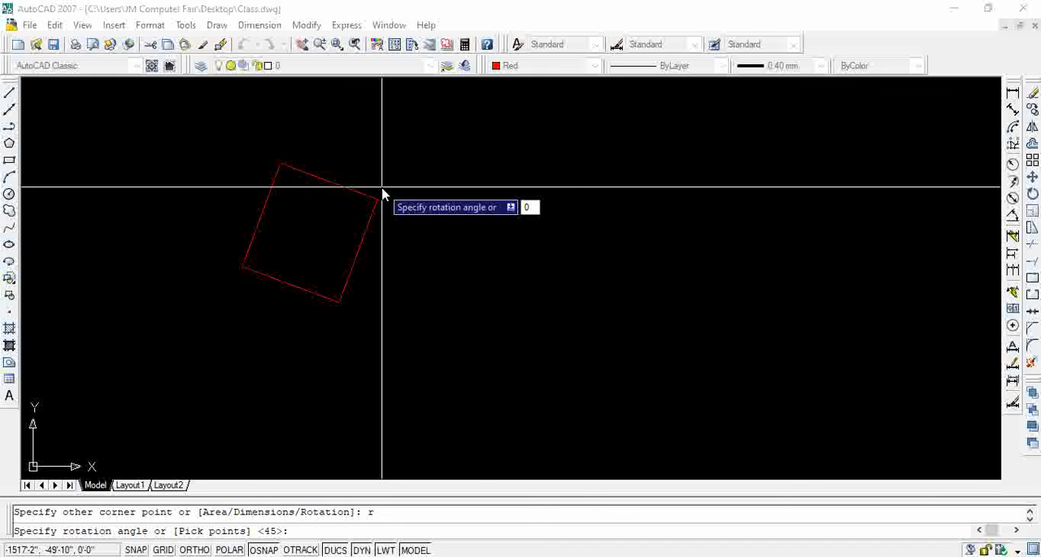
{"action": "key", "text": "Return"}
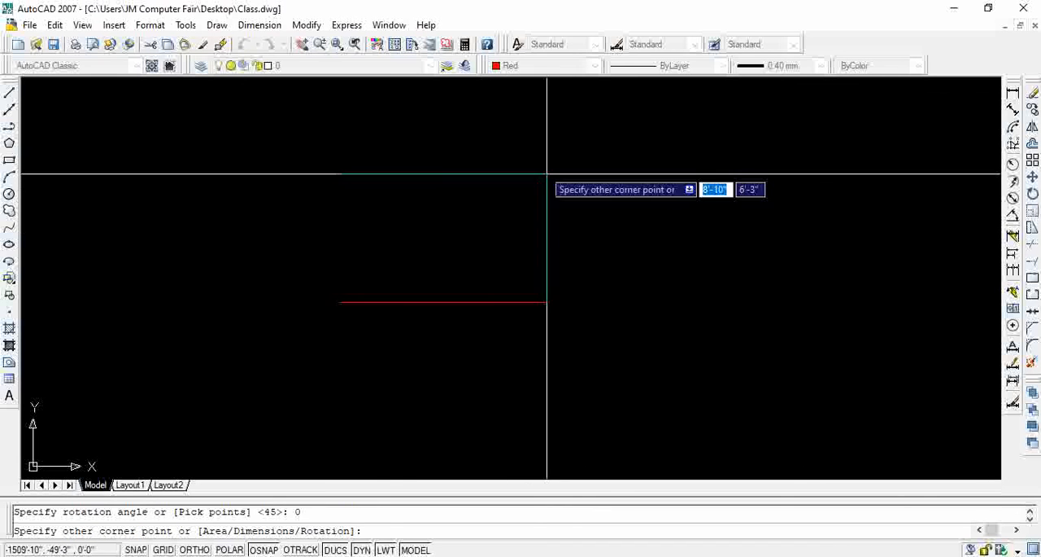
{"action": "left_click", "coordinate": [490, 156]}
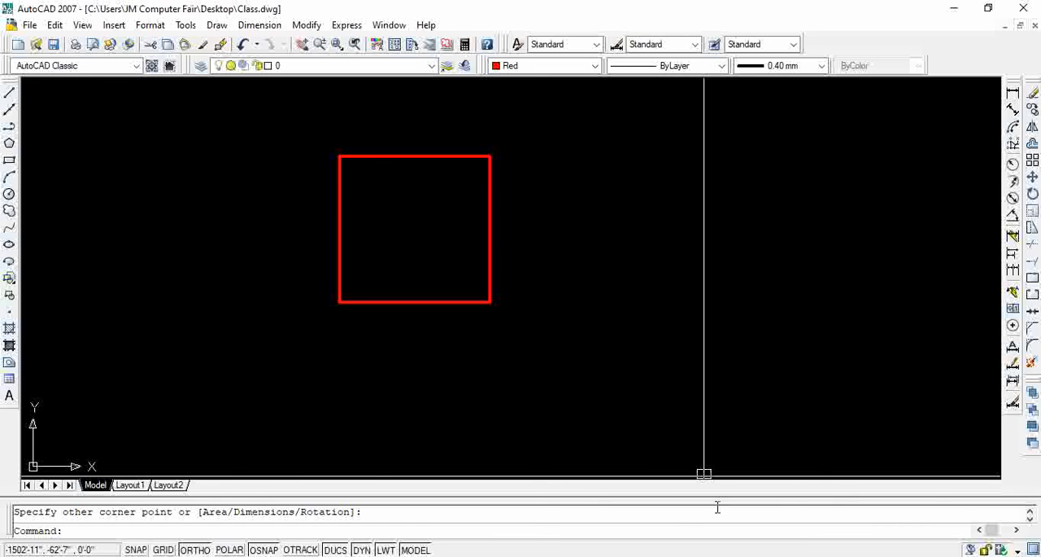
{"action": "left_click", "coordinate": [871, 556]}
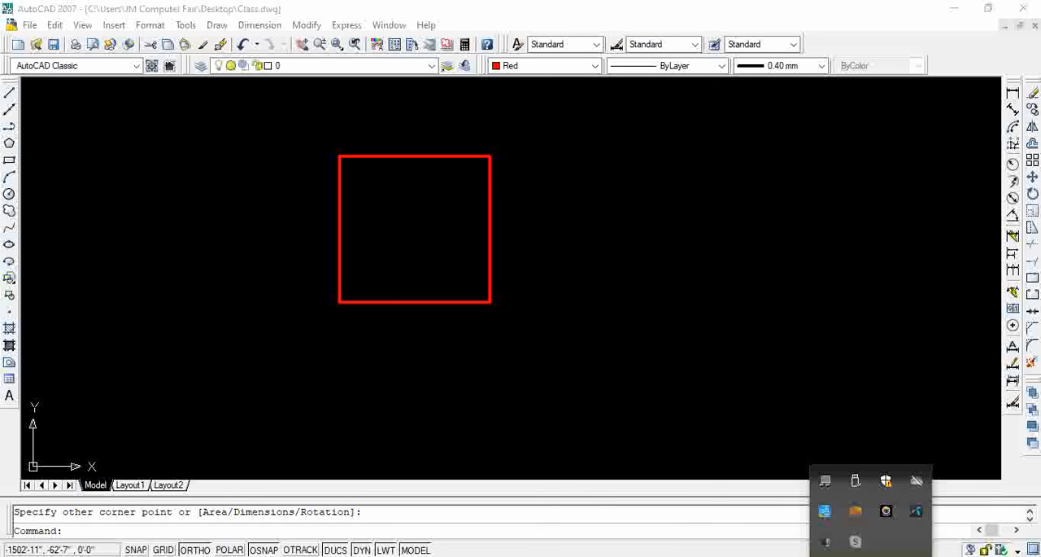